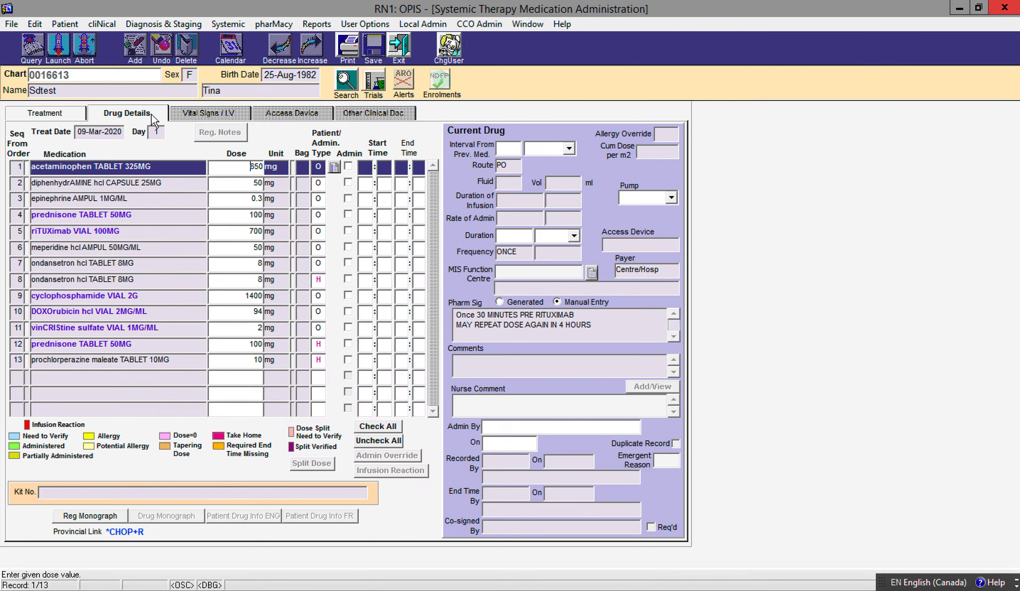
Record the riTUXimab VIAL 100MG dose as administered from 08:00 to 14:00 and save the record.
left_click(141, 231)
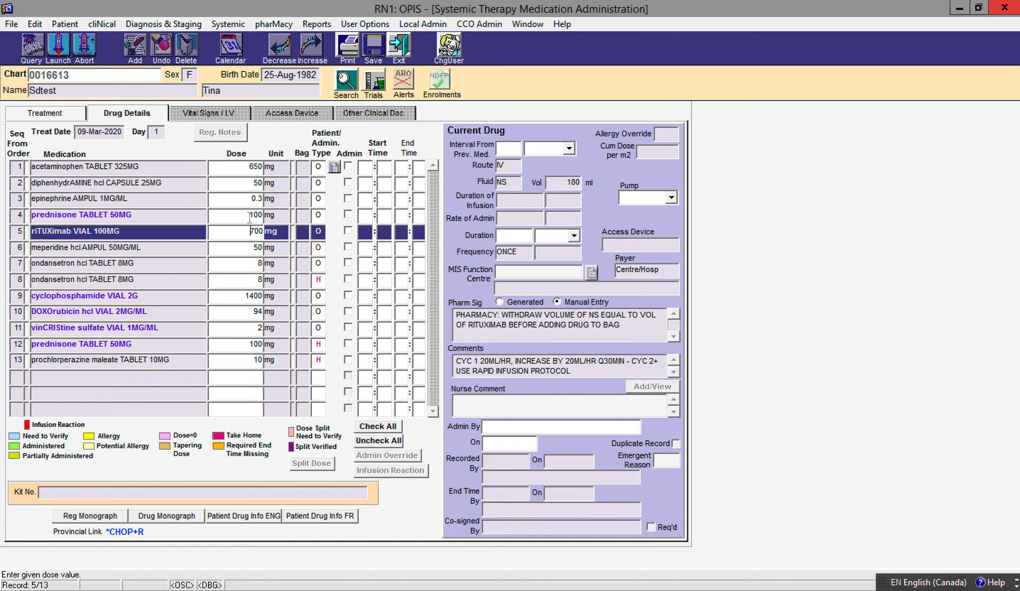
left_click(348, 231)
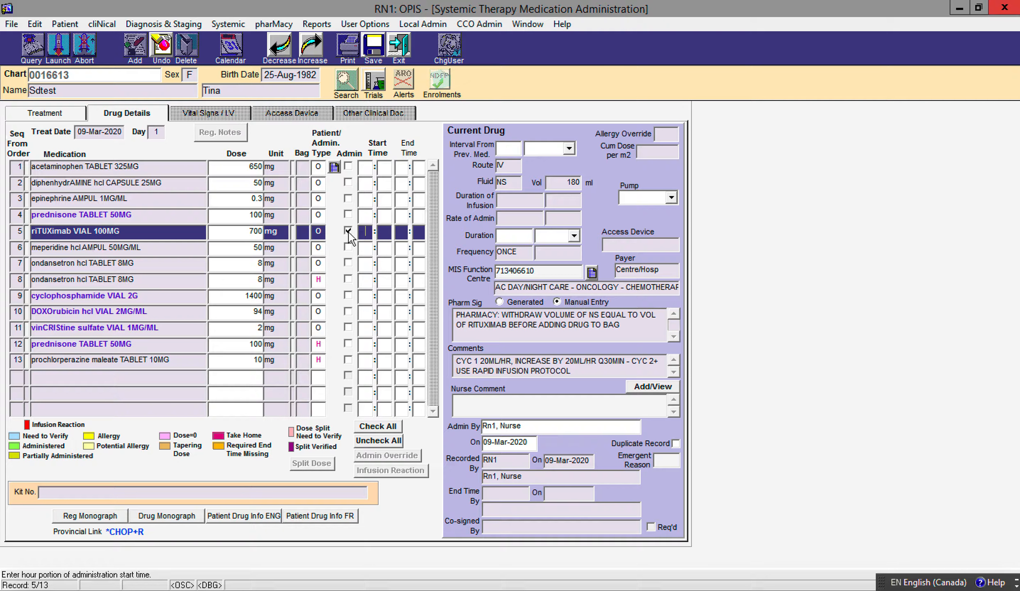
type("08:00 ")
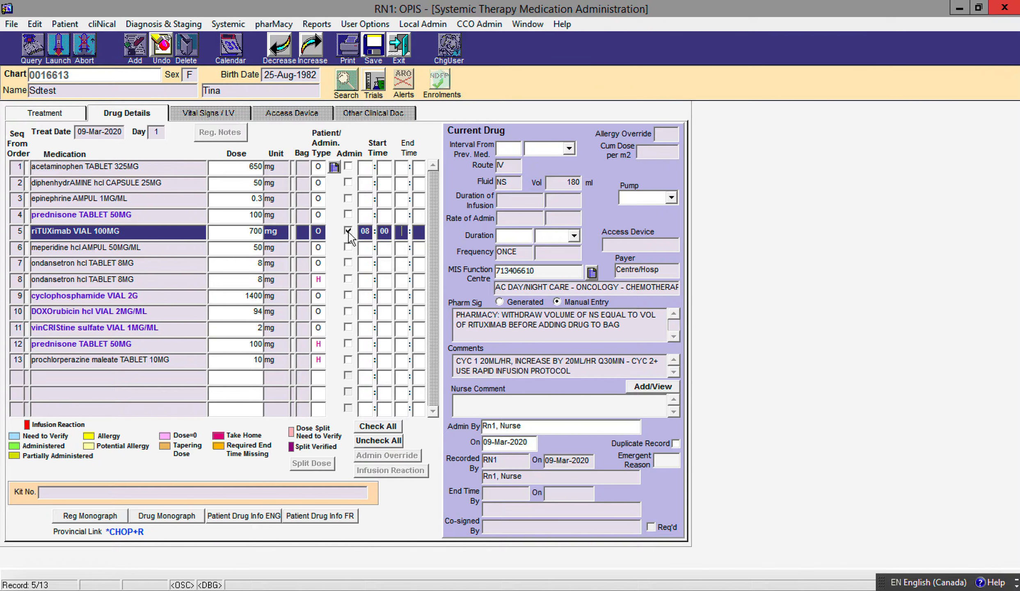
type("14:00")
left_click(377, 46)
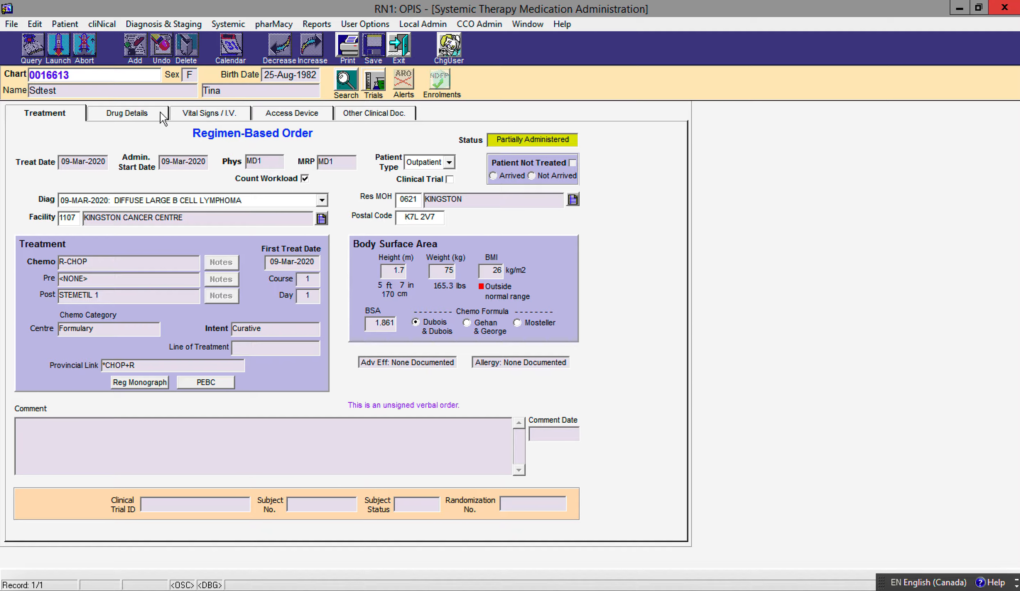
Open the infusion reaction record for the administered riTUXimab dose.
left_click(145, 122)
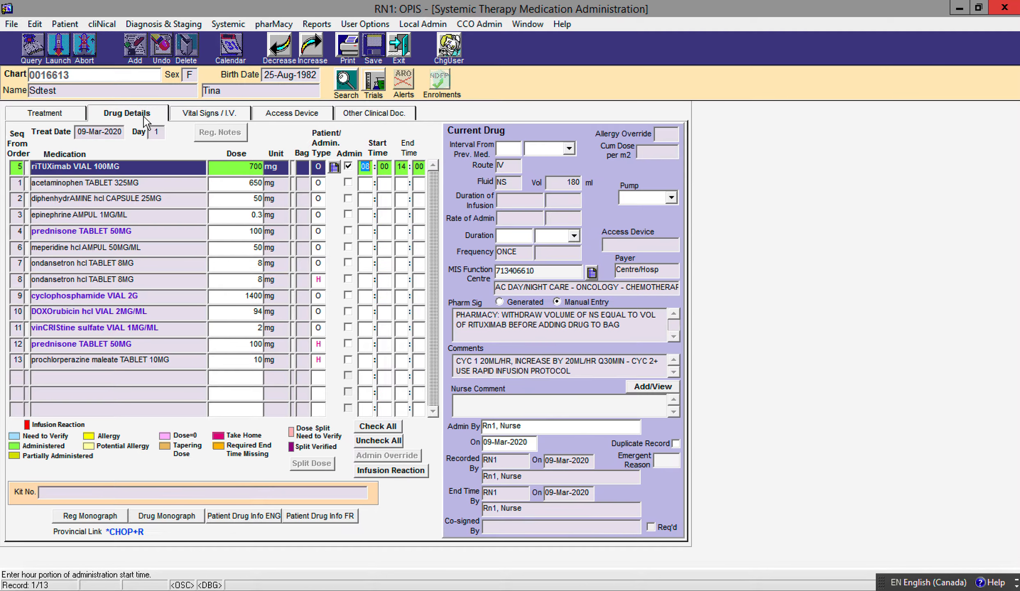
left_click(178, 166)
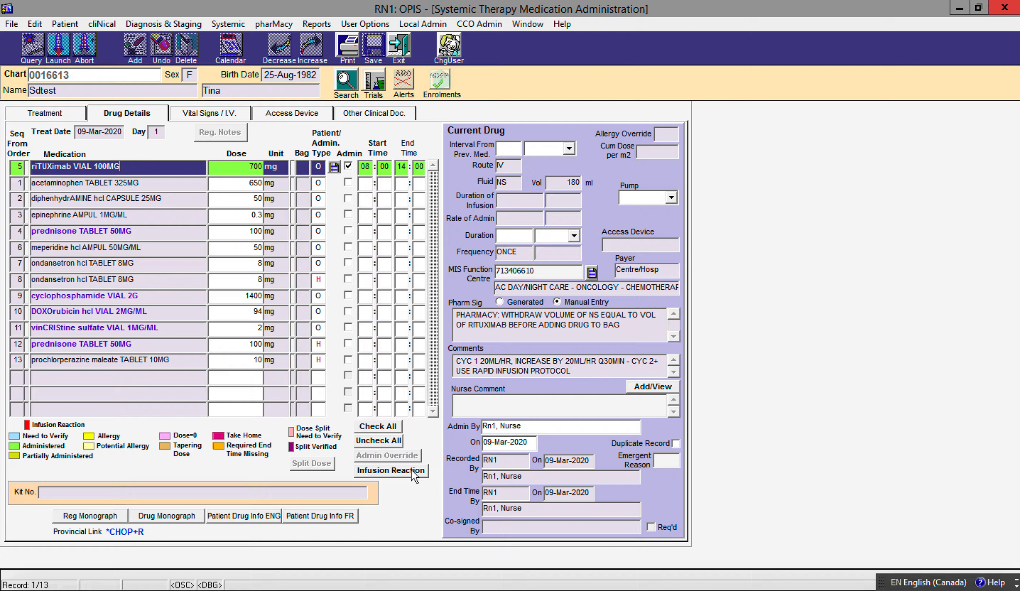
left_click(391, 470)
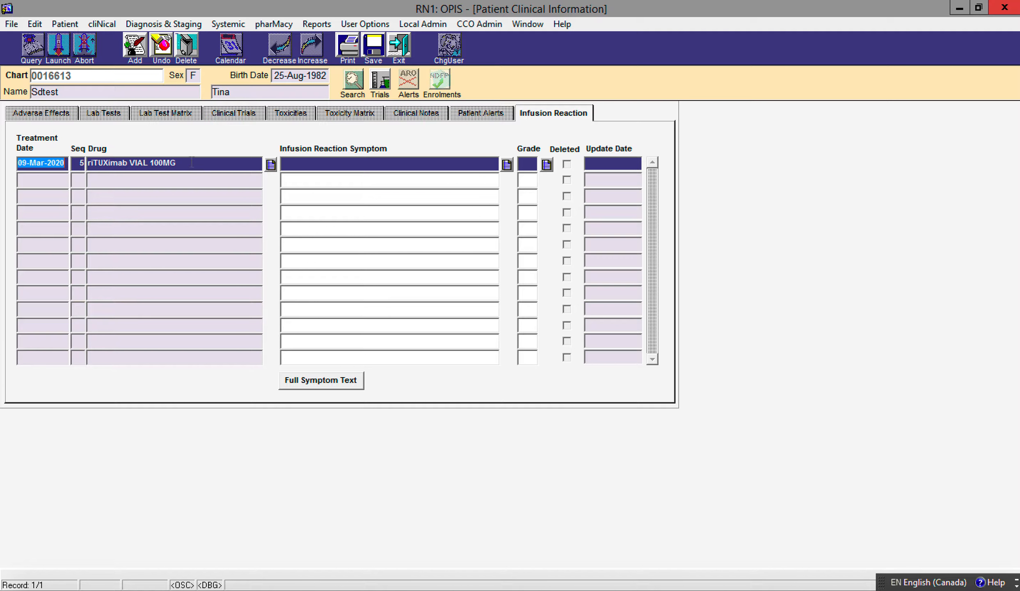
Enter the riTUXimab reaction symptom as "rigors, chills, hypotension. recovered with treatment as per protocol. full dose administered".
left_click(314, 163)
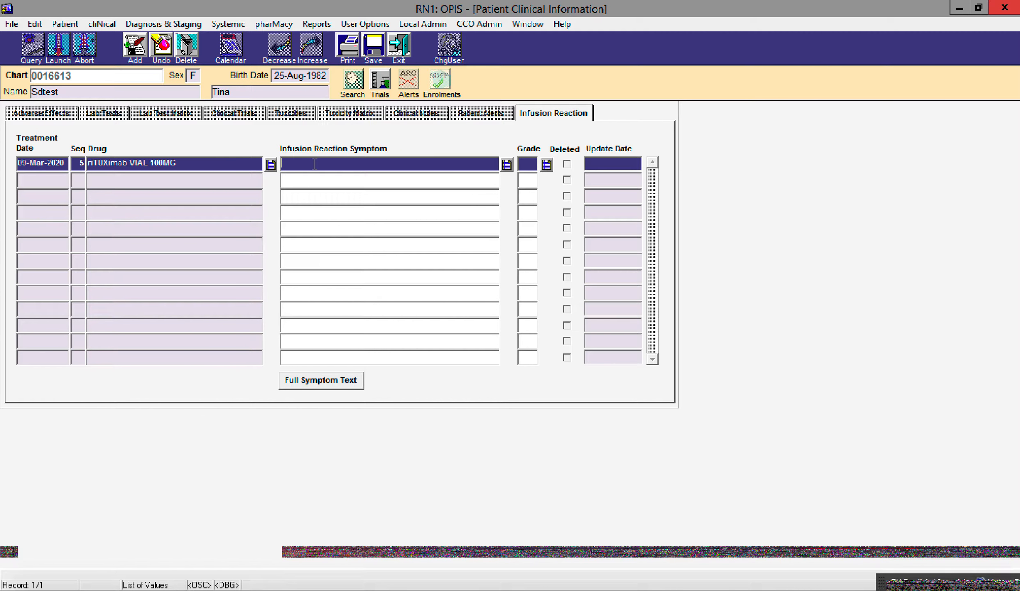
type("rigors, chills, hypotension. re")
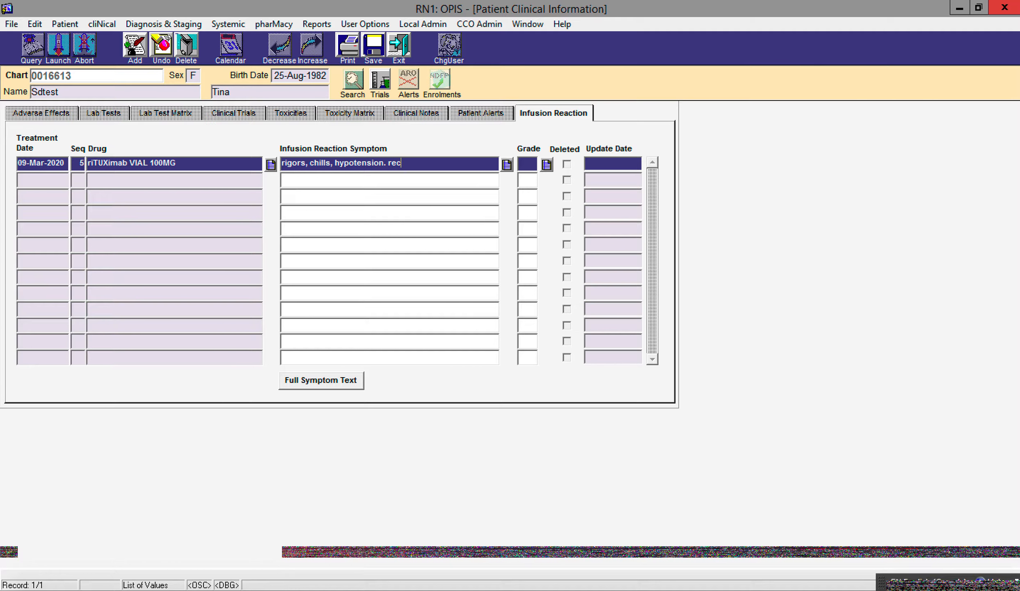
type("covered with treatment as p")
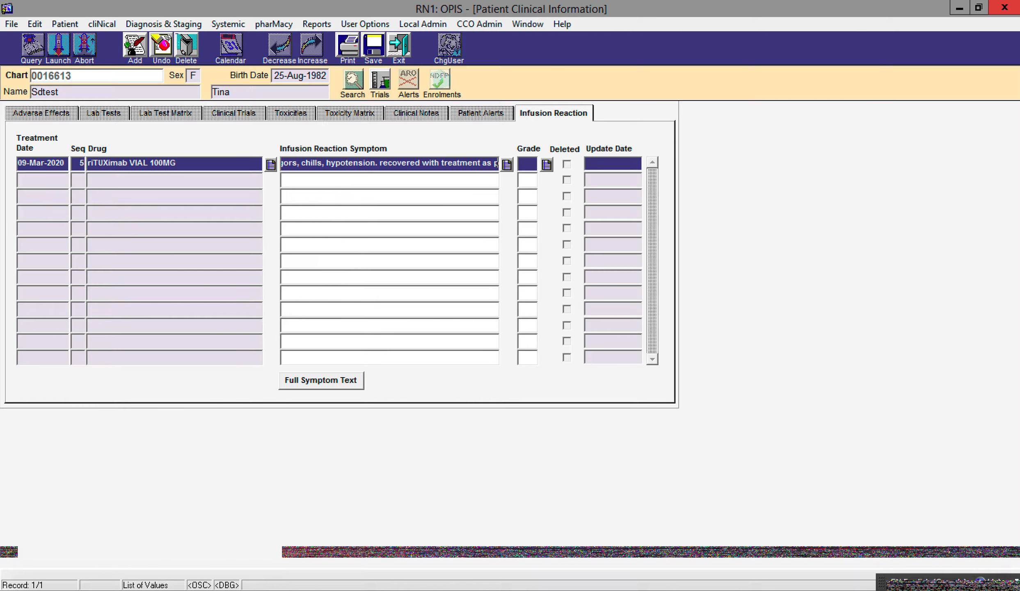
type("er protocol.")
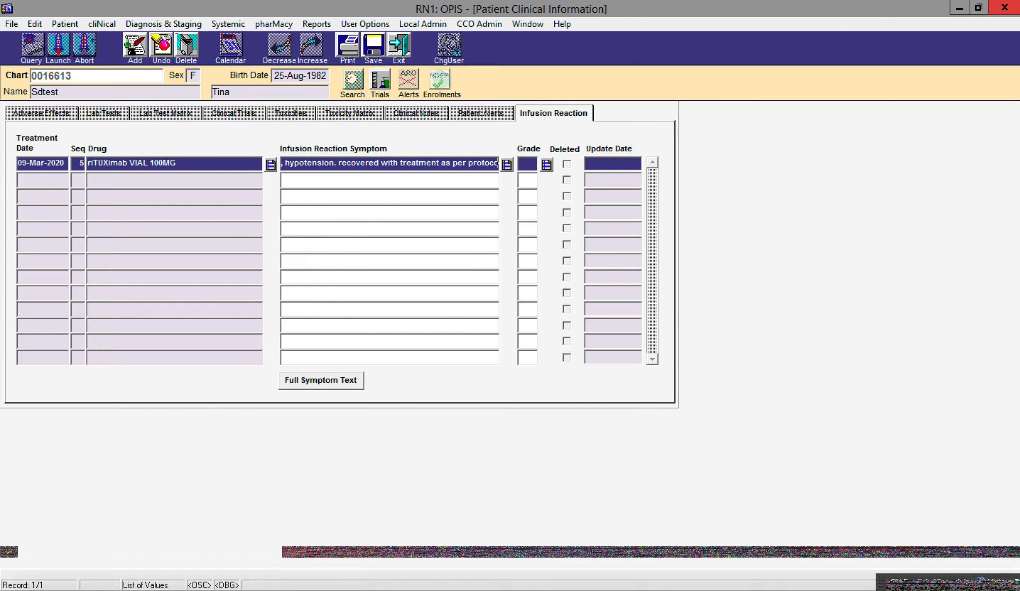
type(" full dose")
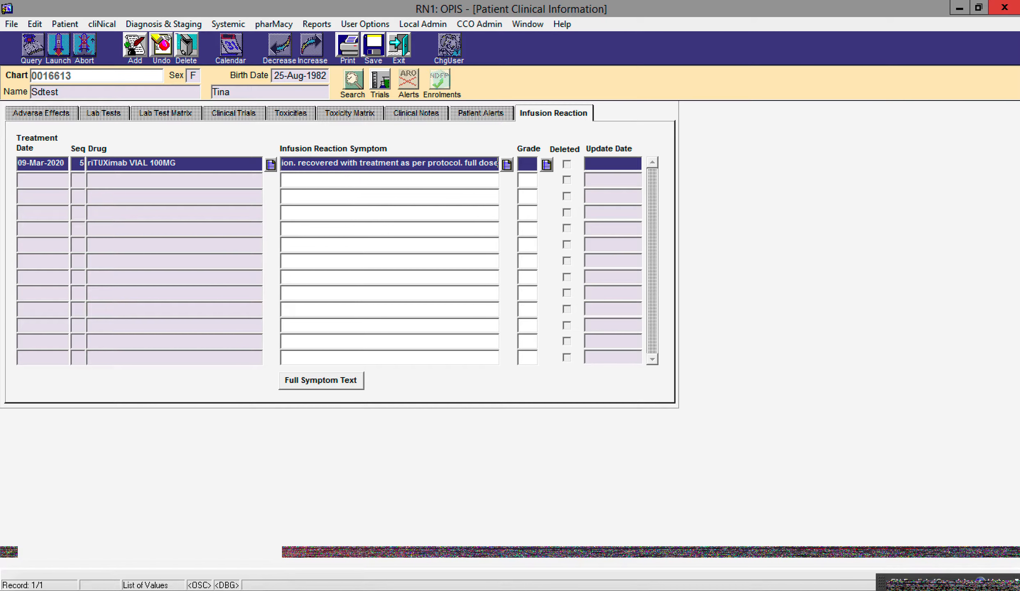
type(" acministere")
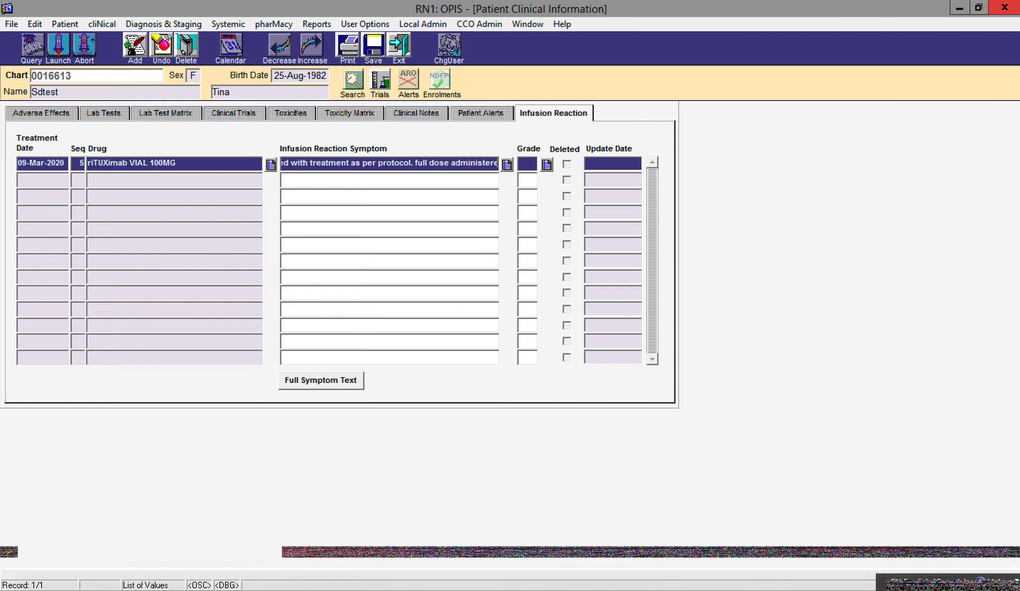
type("d,")
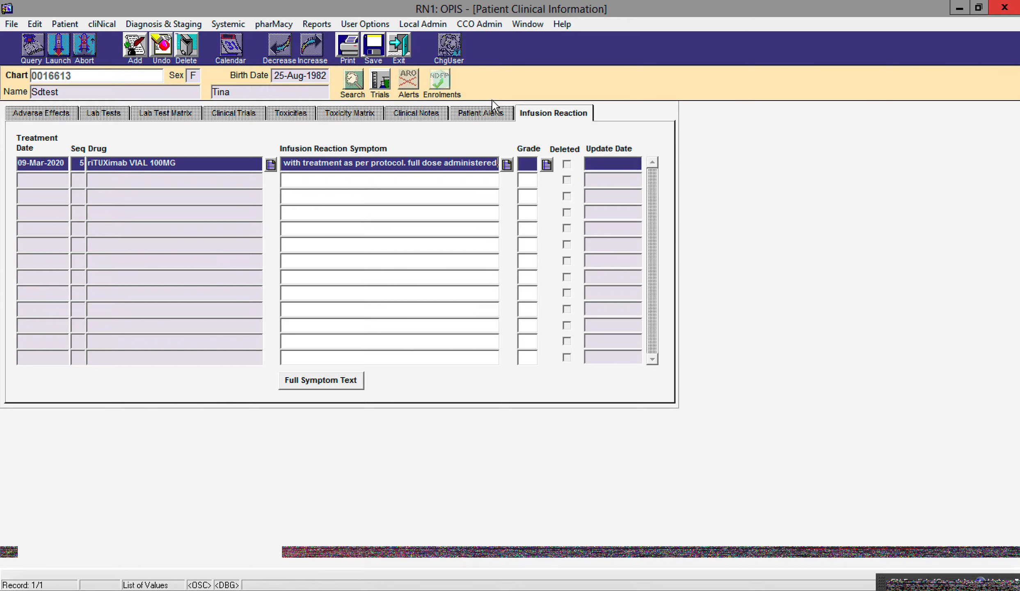
Assign grade 2 to the riTUXimab infusion reaction, save it, and return to the medication administration record.
left_click(547, 165)
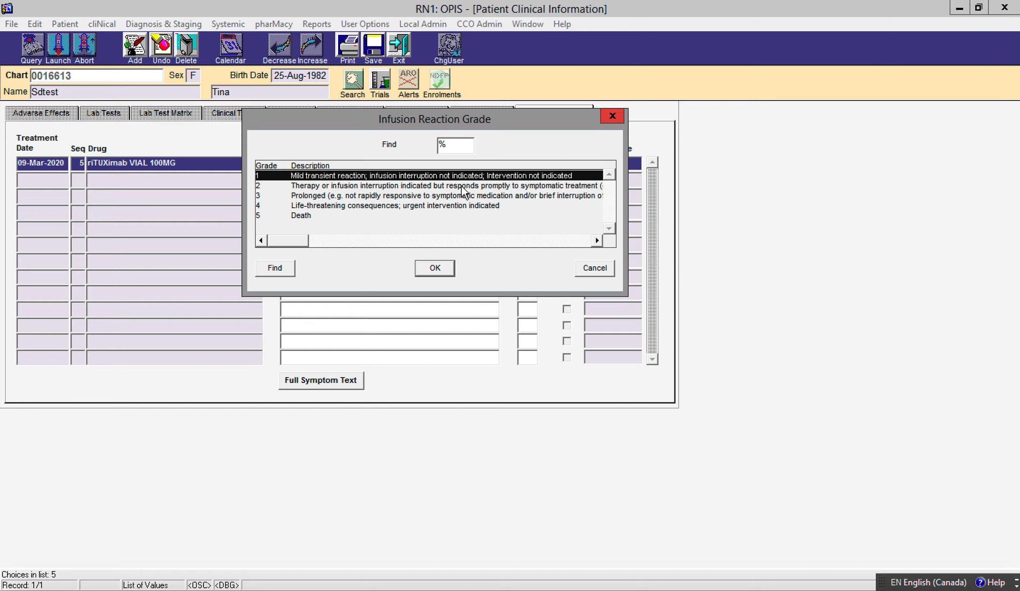
left_click(463, 186)
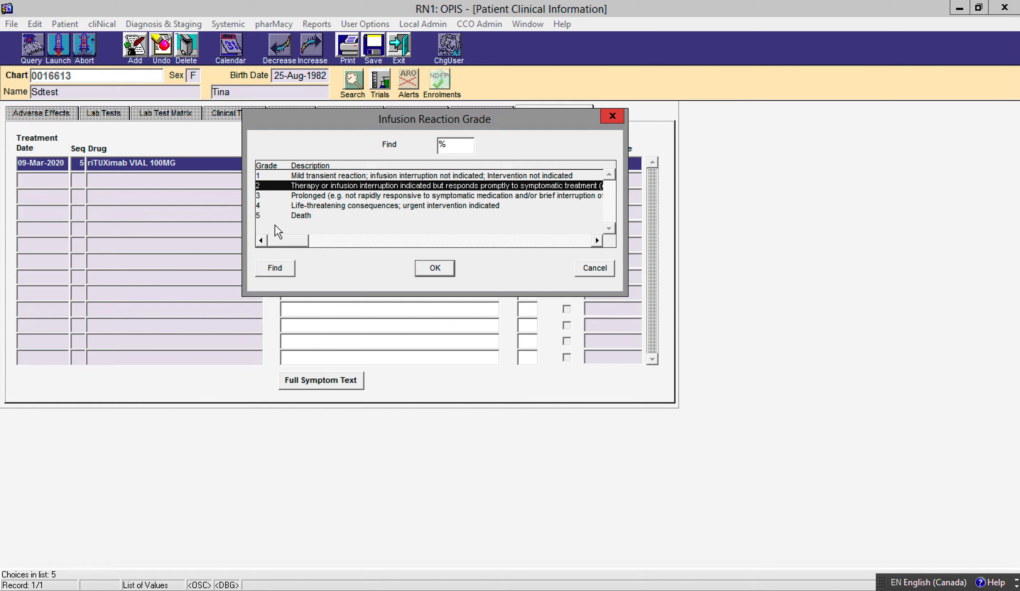
left_click_drag(294, 247, 341, 247)
left_click(442, 274)
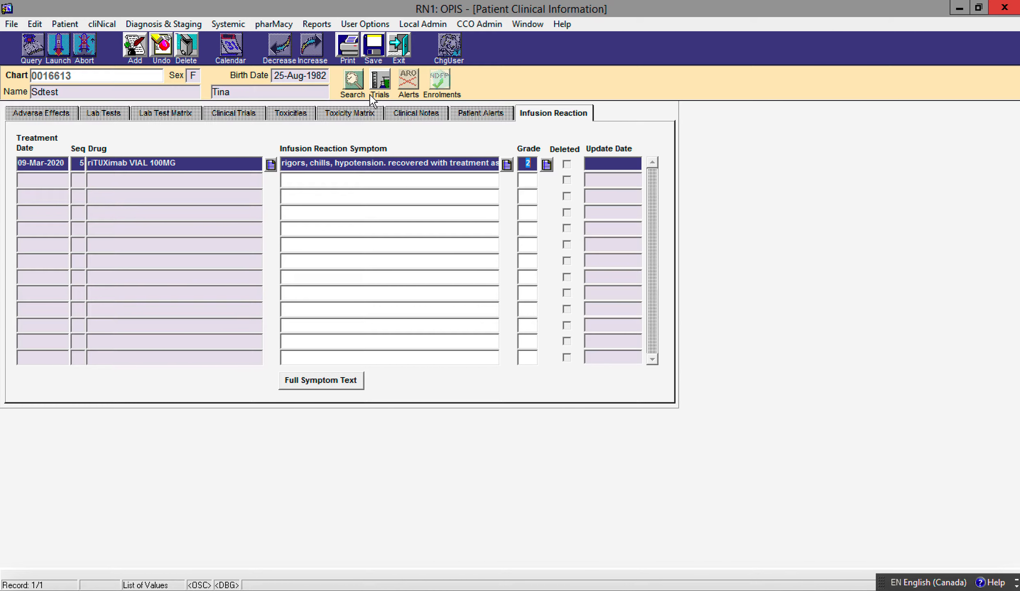
left_click(376, 48)
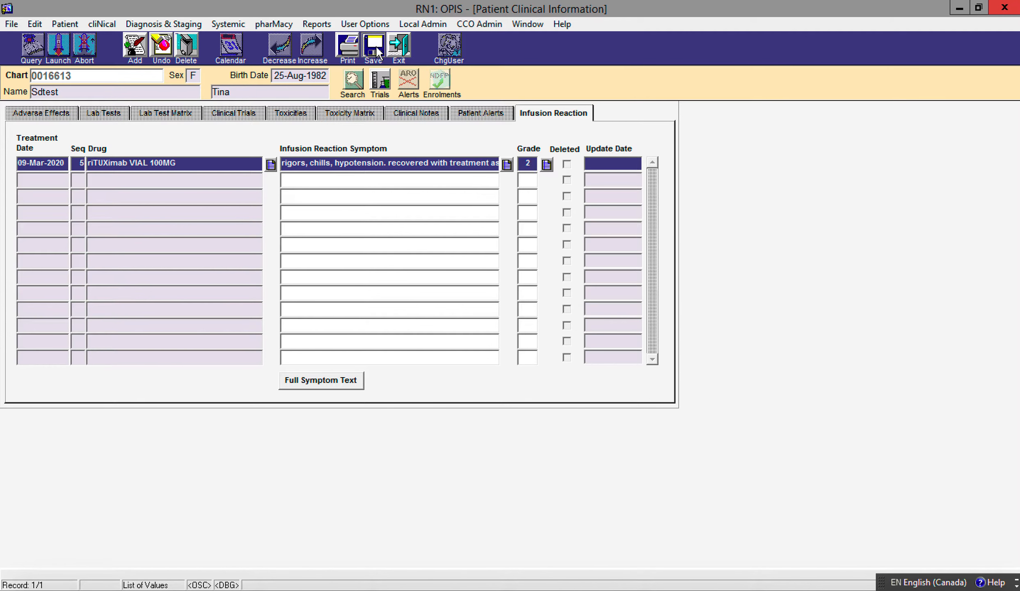
left_click(400, 46)
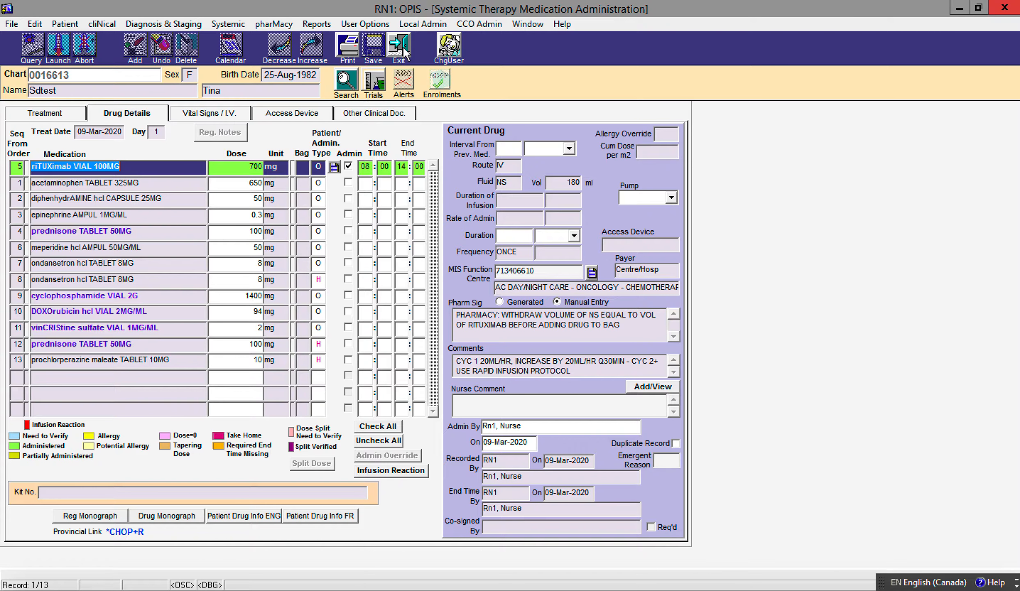
Mark cyclophosphamide VIAL 2G as administered, with start time 14:10 and end time 14:30.
left_click(72, 112)
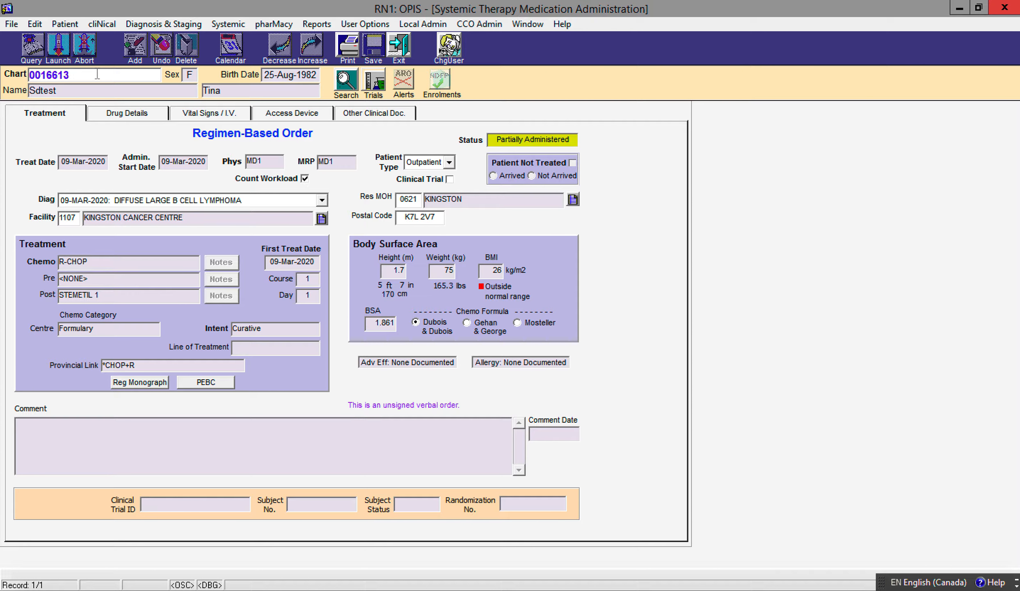
left_click(115, 120)
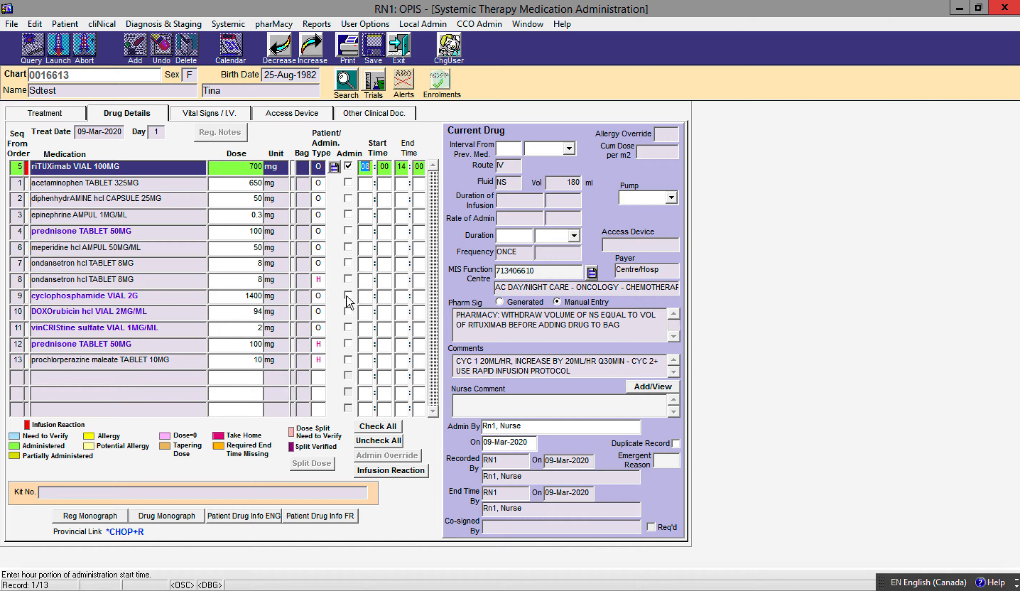
left_click(174, 302)
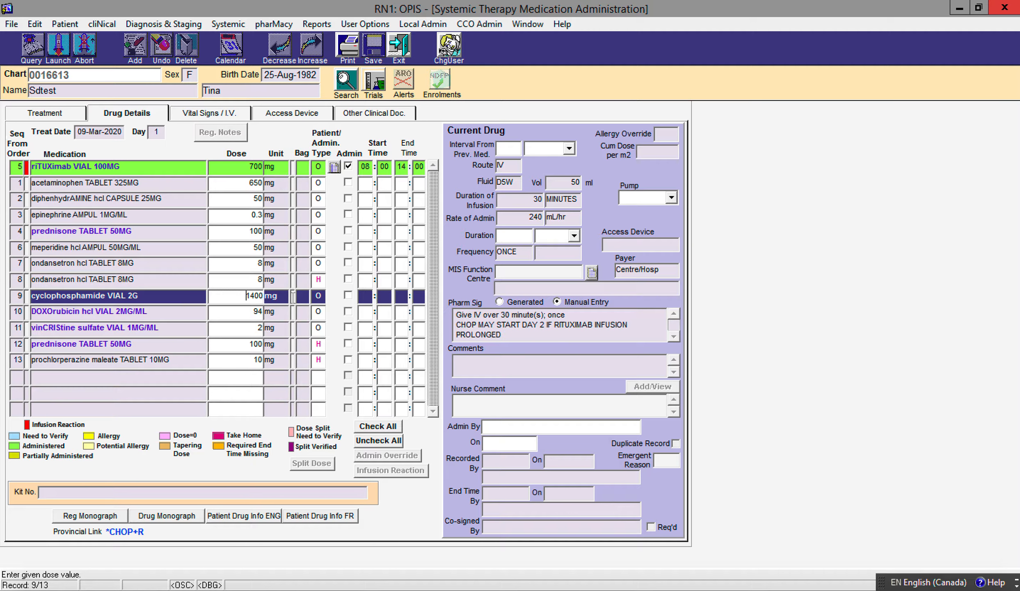
left_click(349, 296)
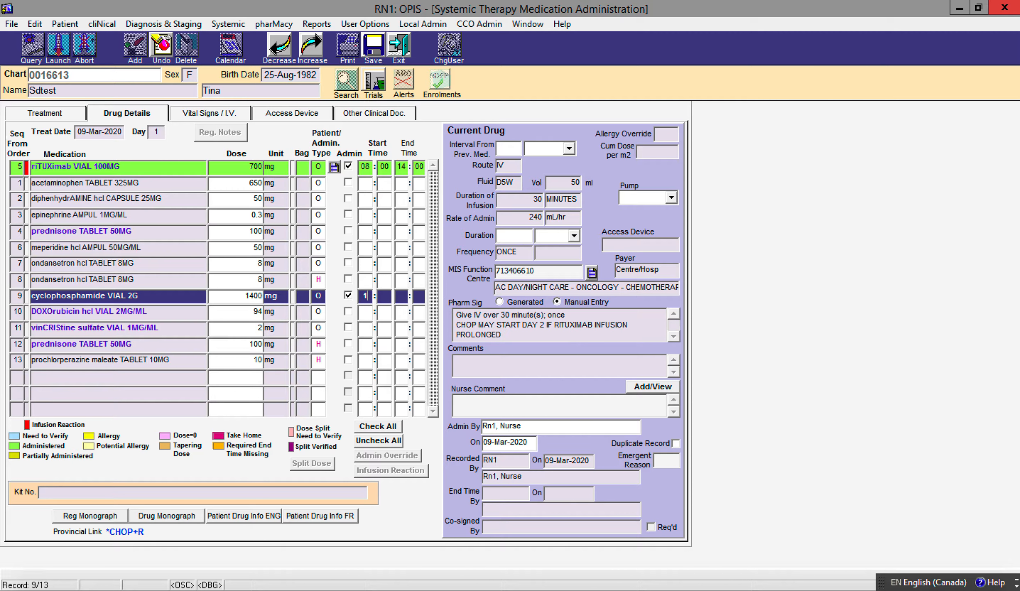
type("14 : 10 14 : 30")
Set the administered cyclophosphamide dose to 700 mg.
left_click(245, 295)
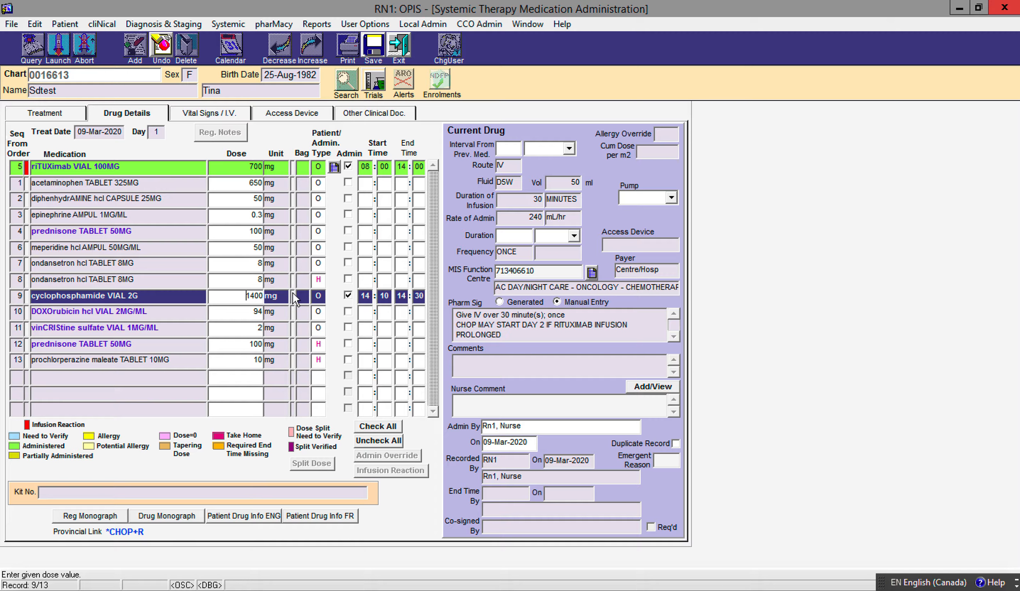
key("Right")
key("Right")
key("Right")
key("Right")
key("BackSpace")
key("BackSpace")
key("BackSpace")
type("700")
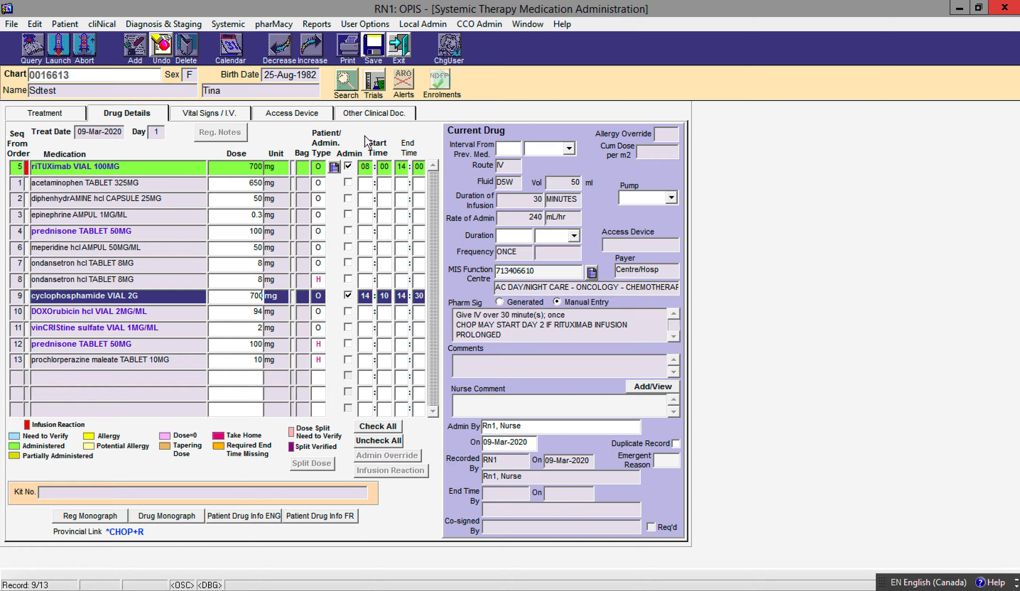
Save the cyclophosphamide administration with Nausea And Vomiting (N+V) as the dose change reason.
left_click(375, 49)
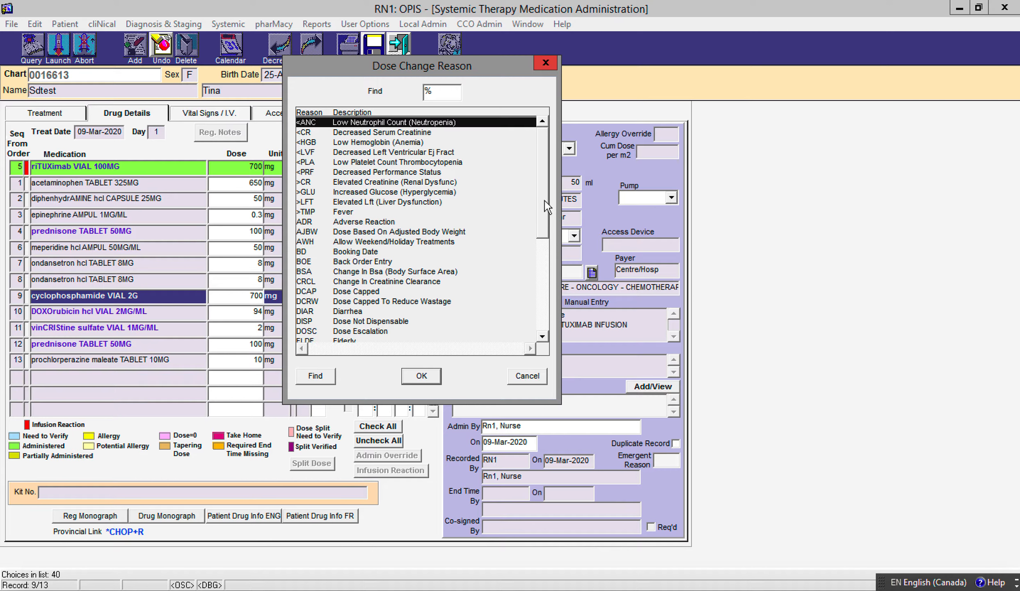
left_click_drag(544, 201, 545, 300)
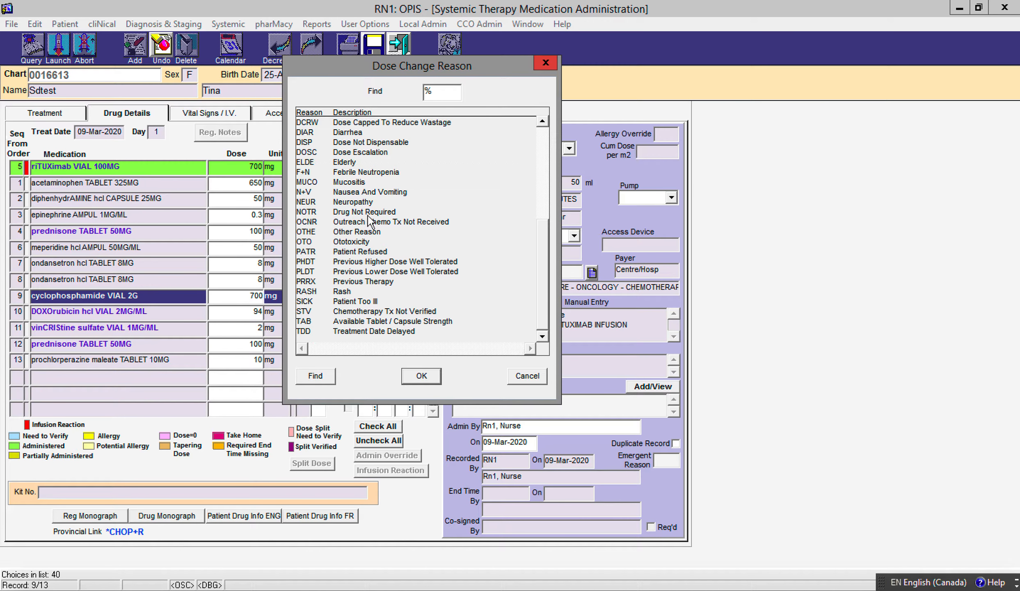
left_click(382, 191)
left_click(420, 375)
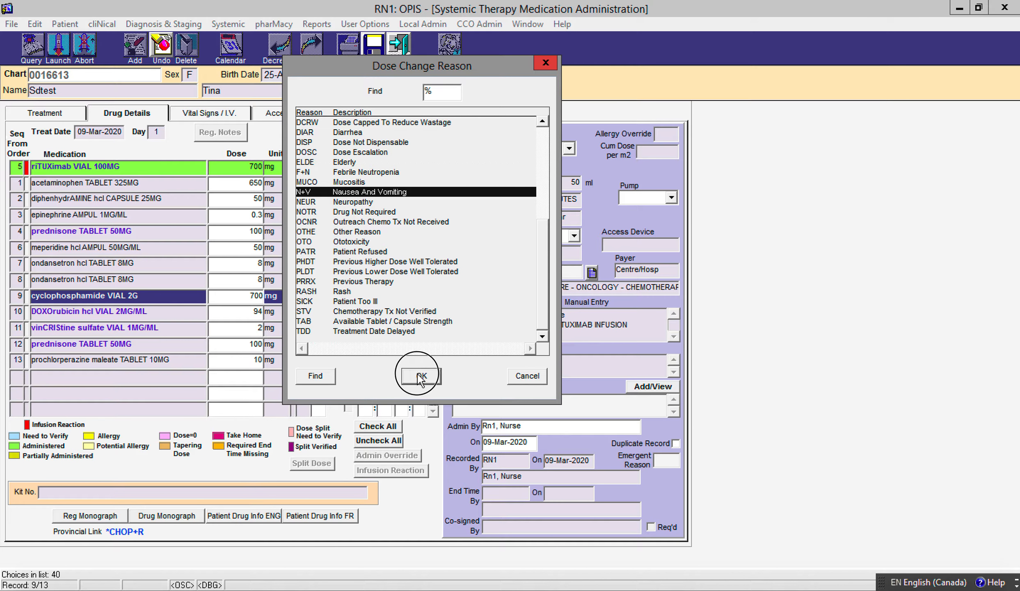
left_click(377, 54)
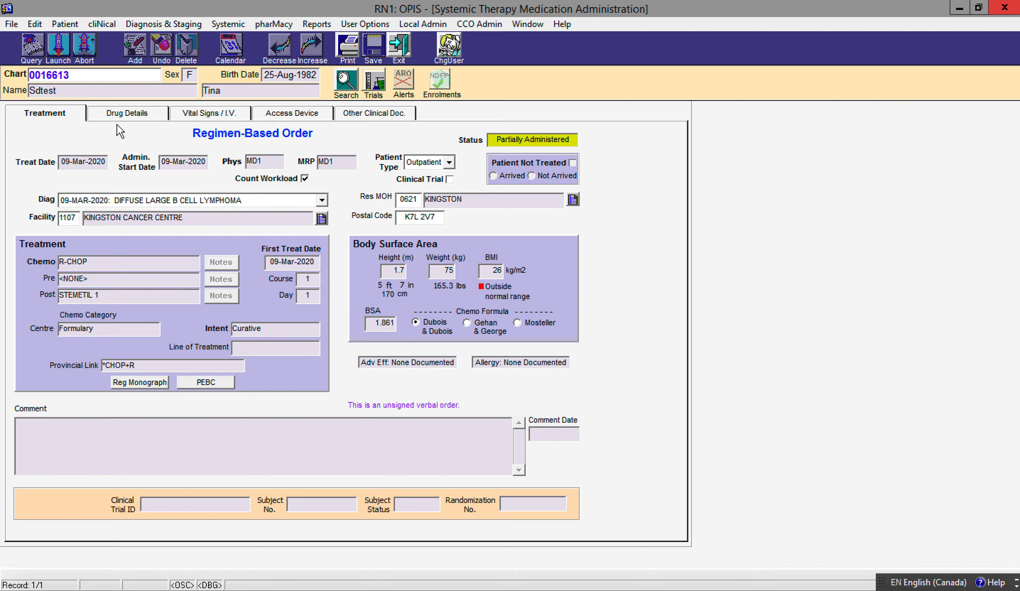
Open the infusion reaction record for the administered cyclophosphamide dose.
left_click(128, 117)
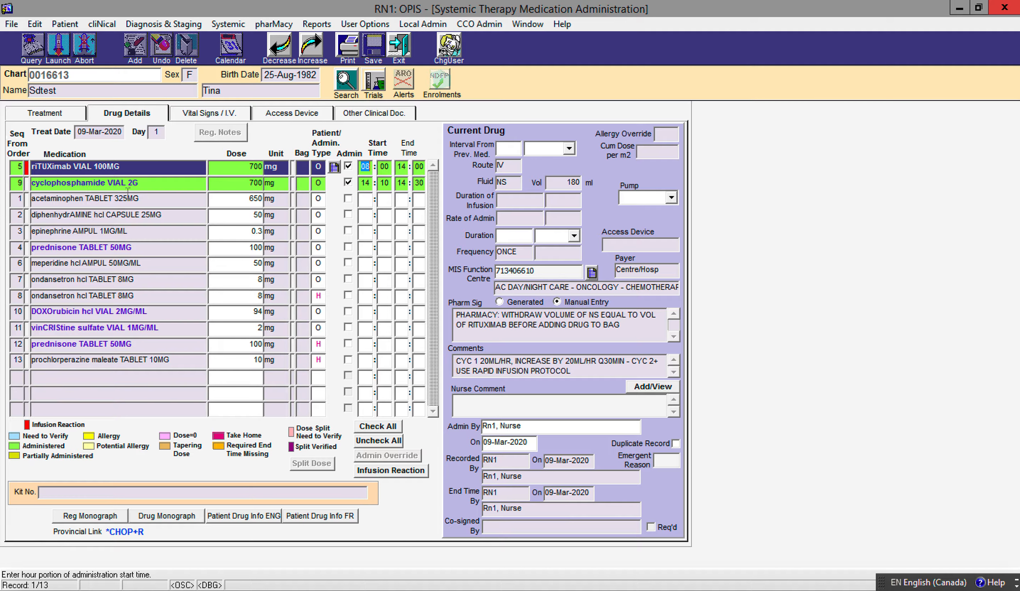
left_click(140, 185)
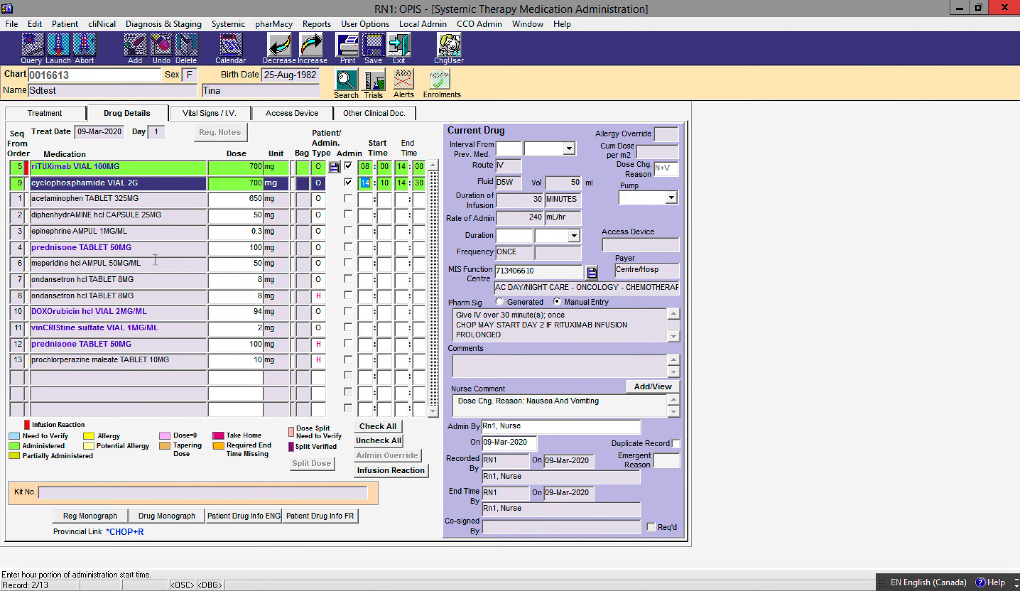
left_click(245, 187)
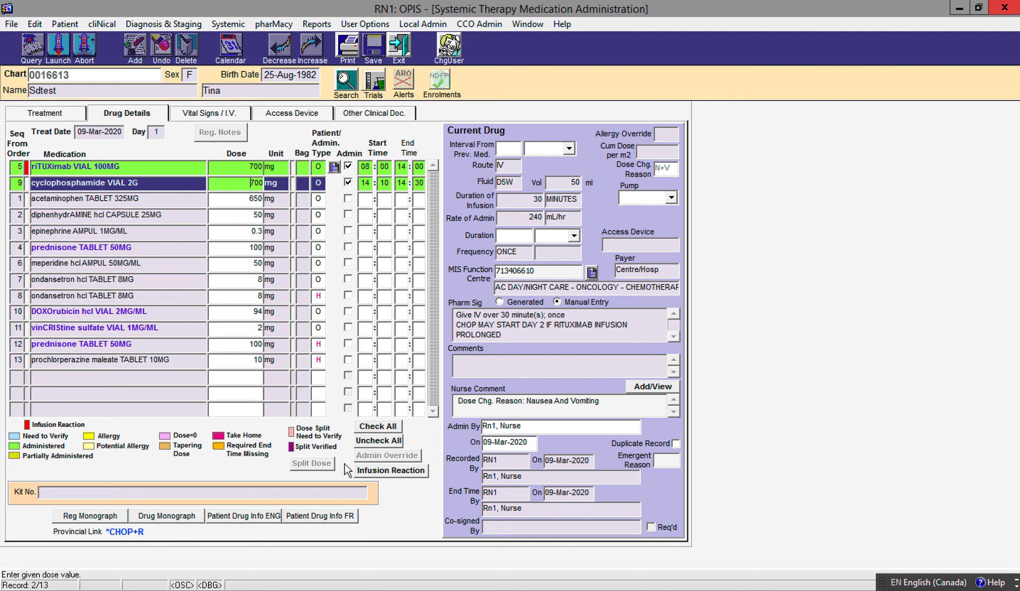
left_click(414, 472)
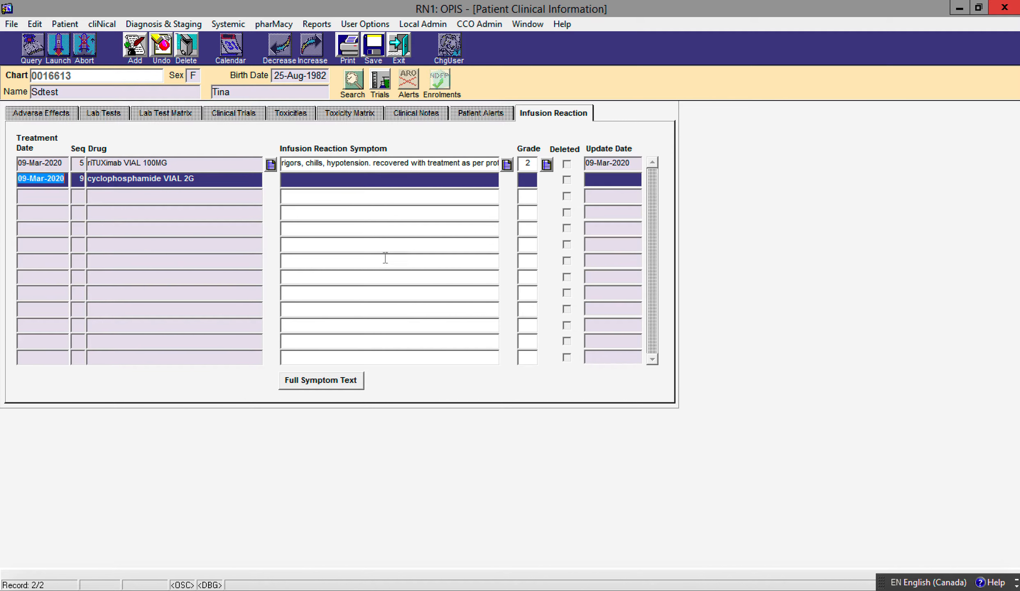
Enter the cyclophosphamide reaction symptom "50% of dose administered and patient experienced severe nausea and vomiting. Full dose could not be administered to the patient".
left_click(401, 177)
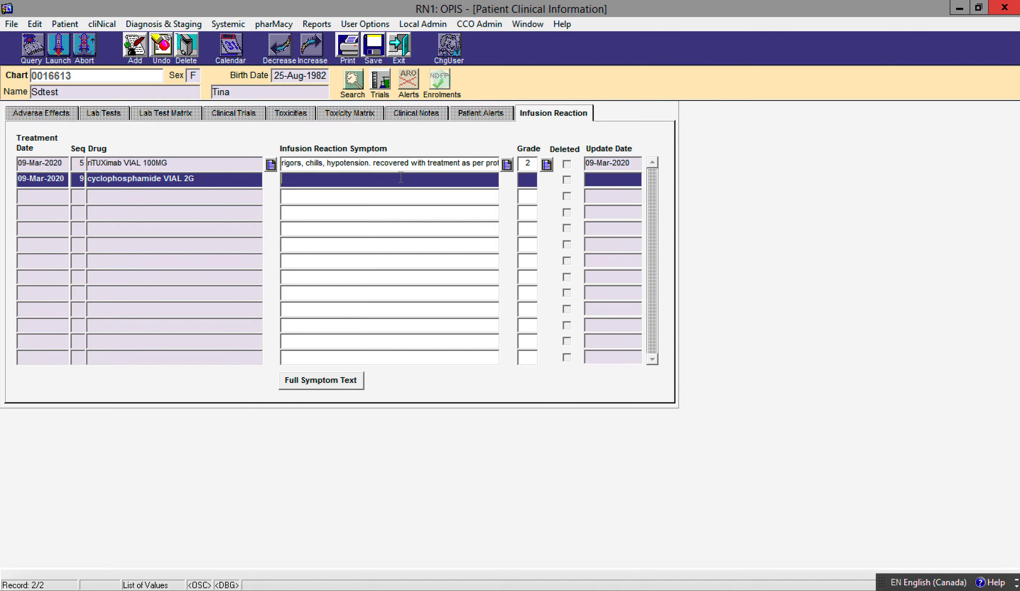
type("50% of dose administered and patientr")
key("BackSpace")
key("BackSpace")
type("ex")
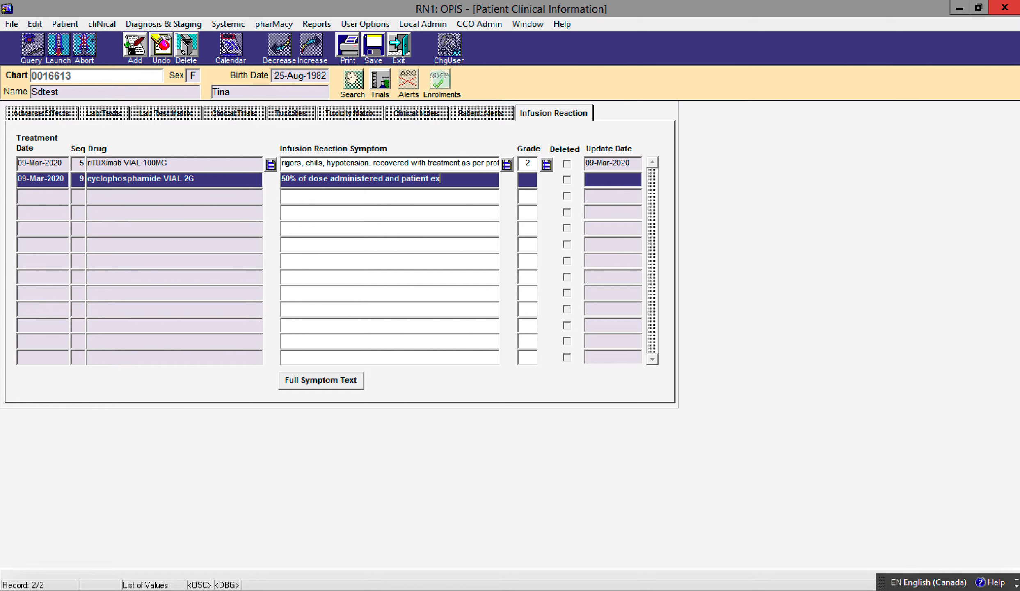
type("periences")
type(" severe")
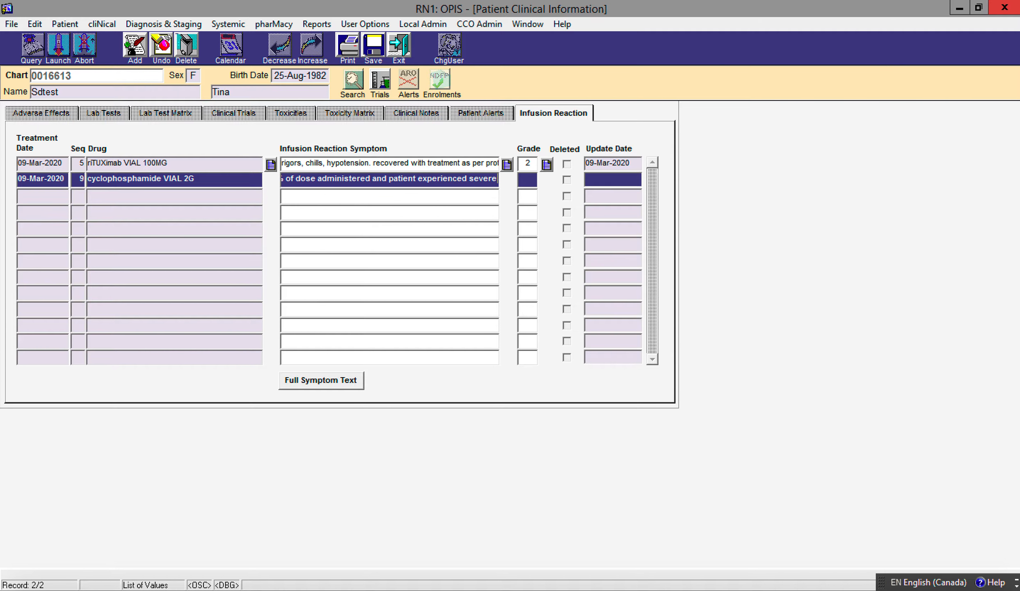
type(" nausea a")
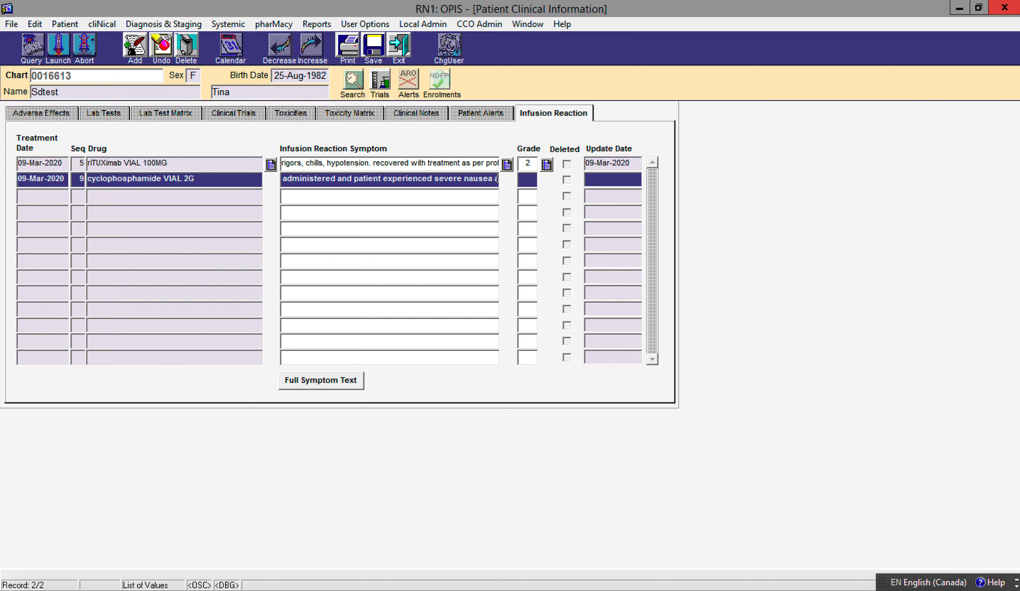
type("nd vomiting.")
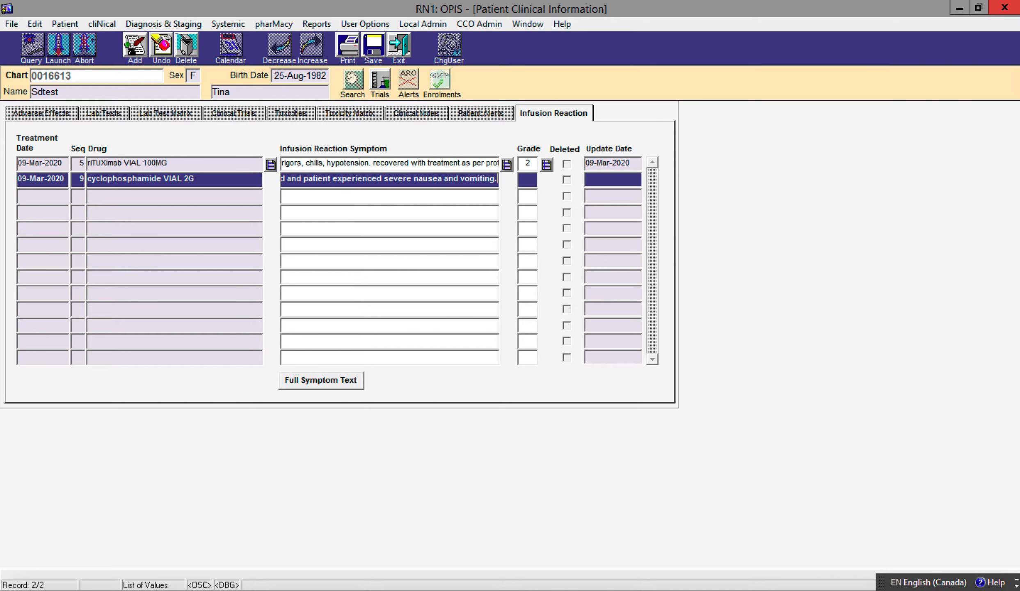
type(" Full dose")
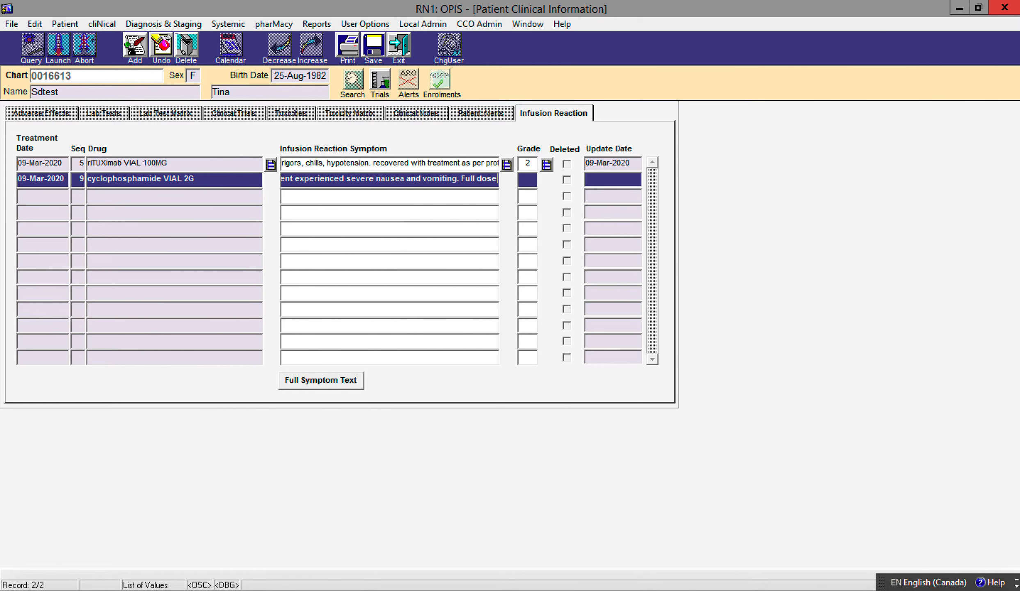
type(" cou")
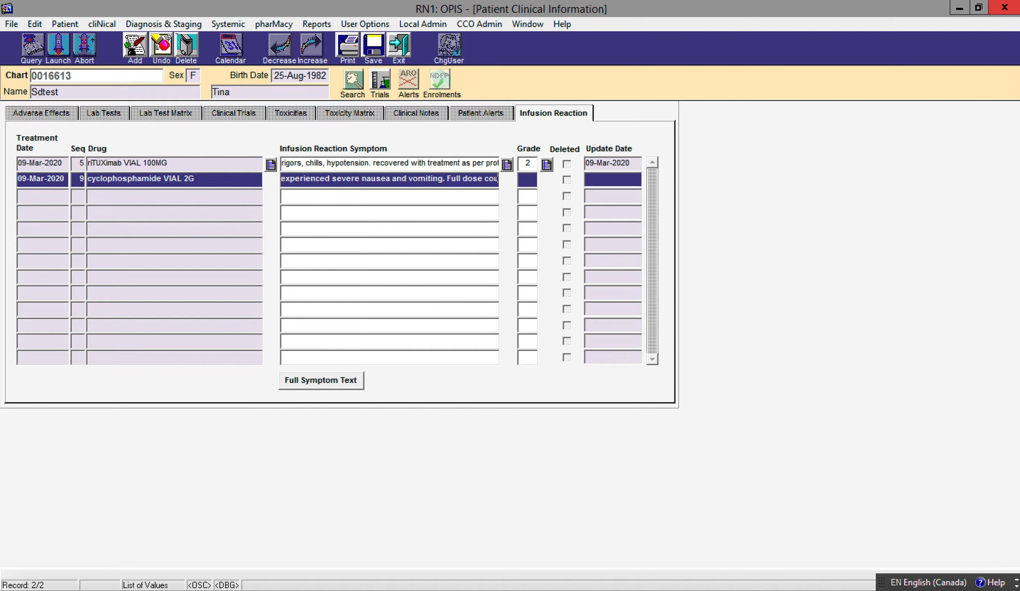
type("ld not be")
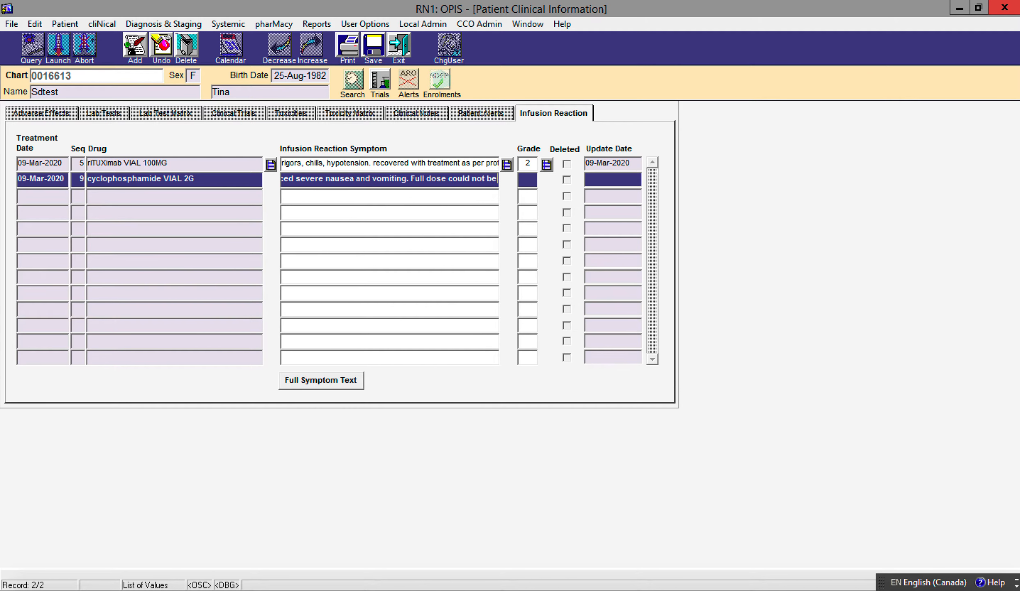
type(" administere")
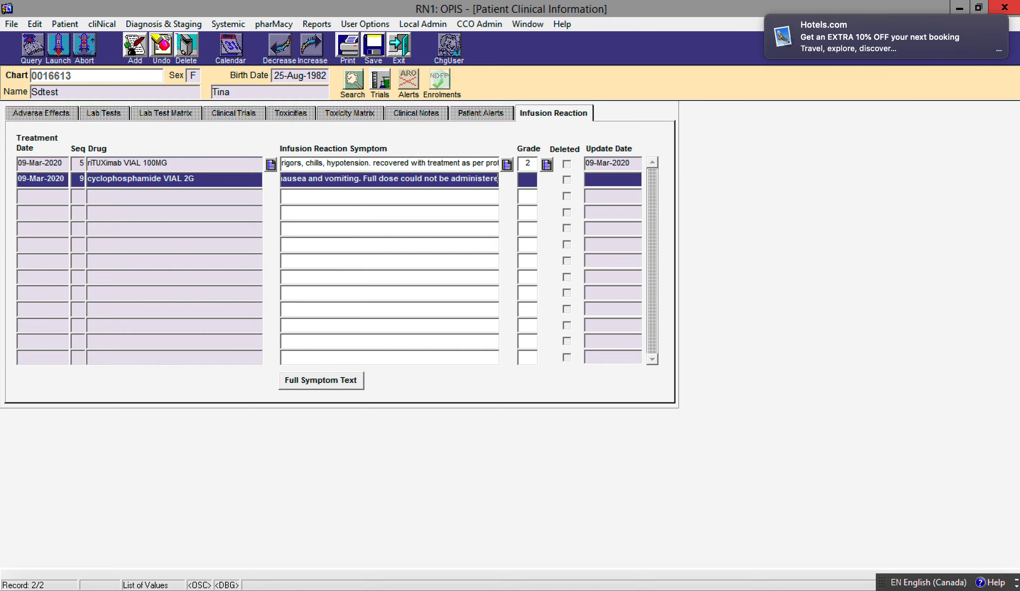
type("d to the patien")
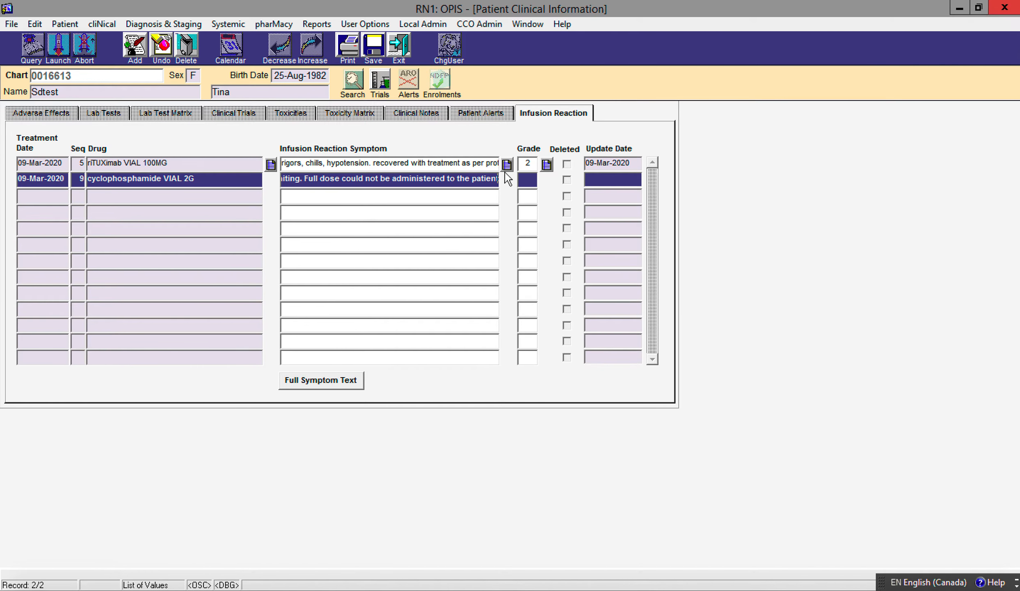
Set the cyclophosphamide infusion reaction grade to 3, save the record and return to medication administration.
left_click(546, 165)
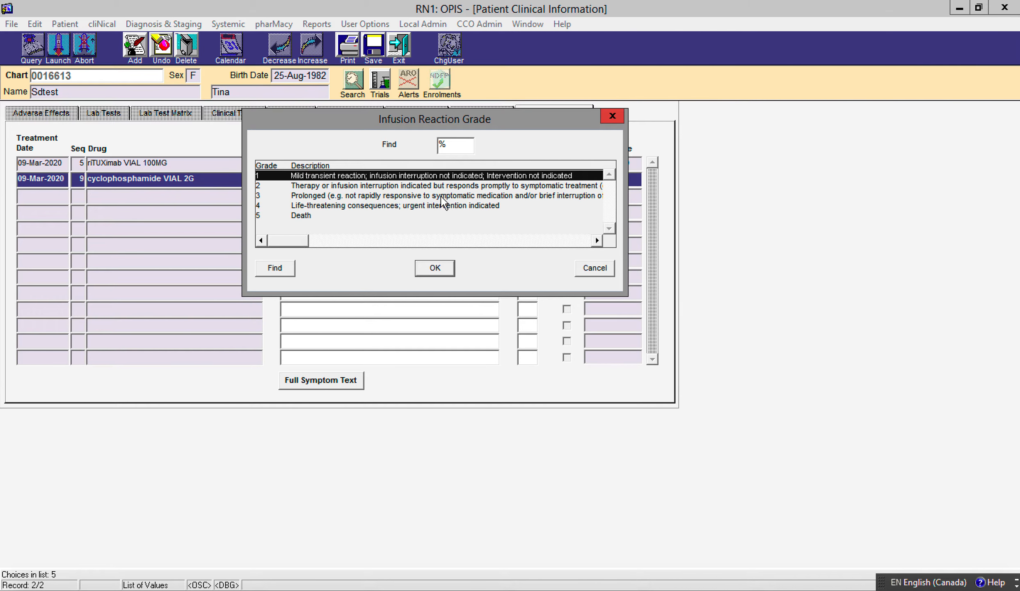
left_click(443, 196)
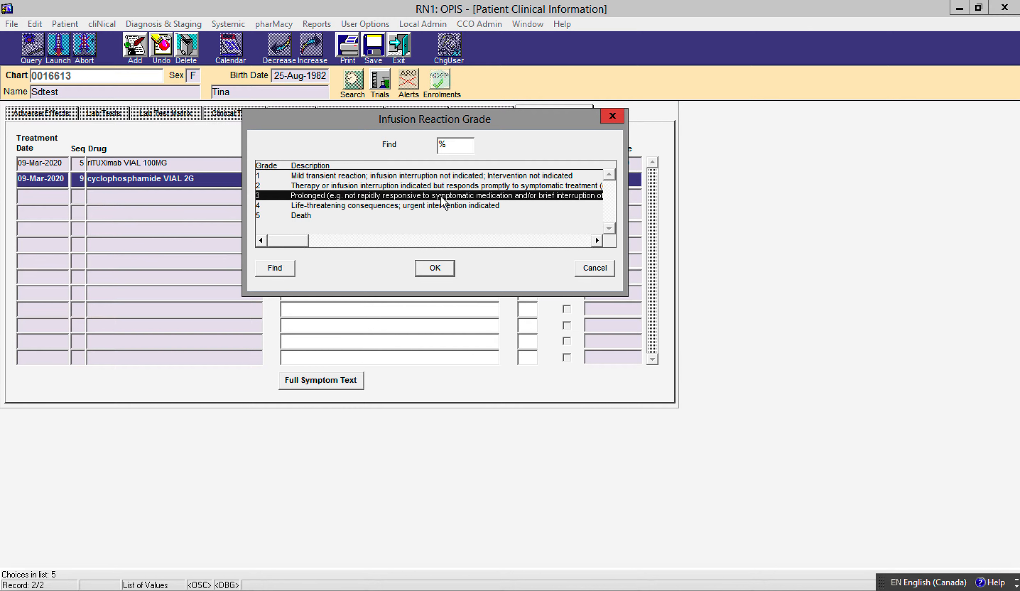
left_click(433, 269)
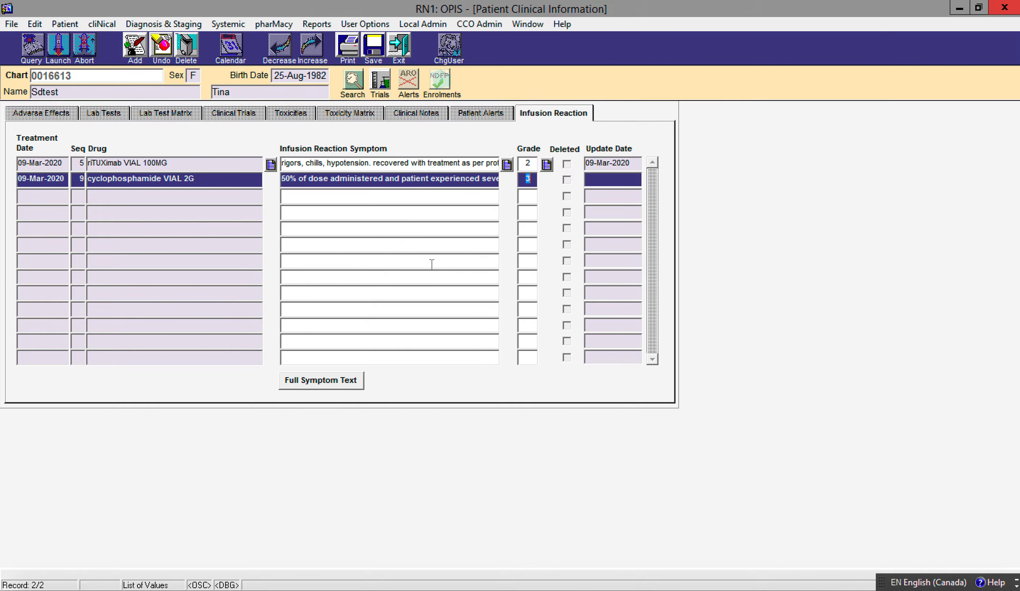
left_click(374, 51)
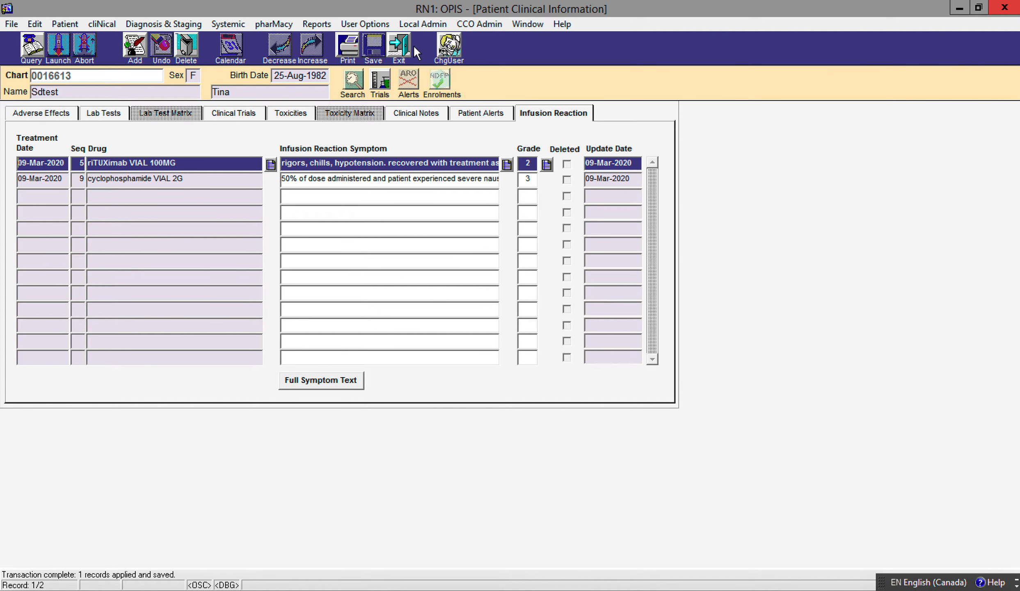
left_click(400, 47)
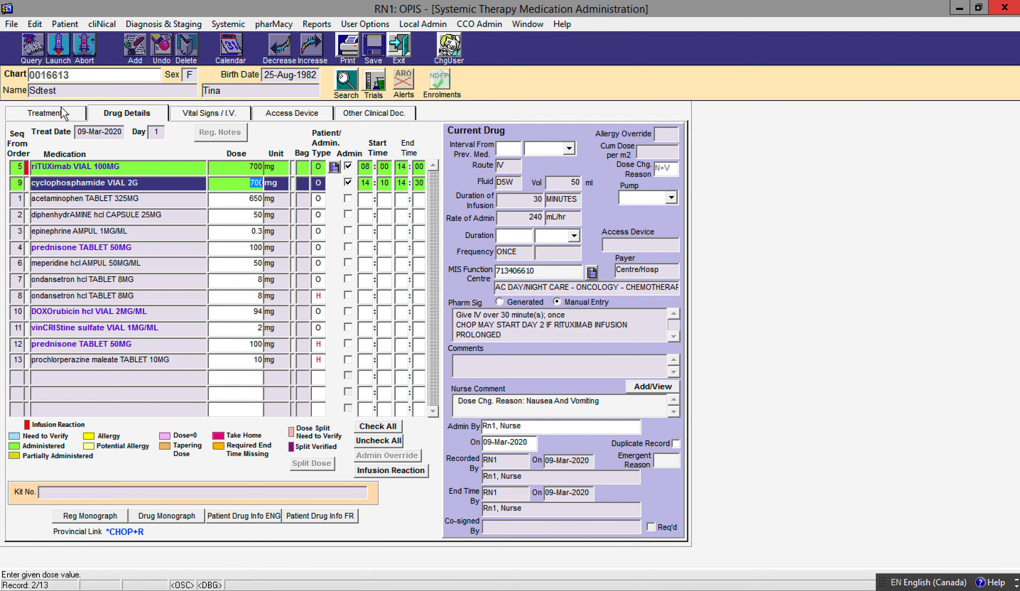
Reload the drug details to check the cyclophosphamide entry's infusion reaction flag, and exit to the main menu.
left_click(62, 113)
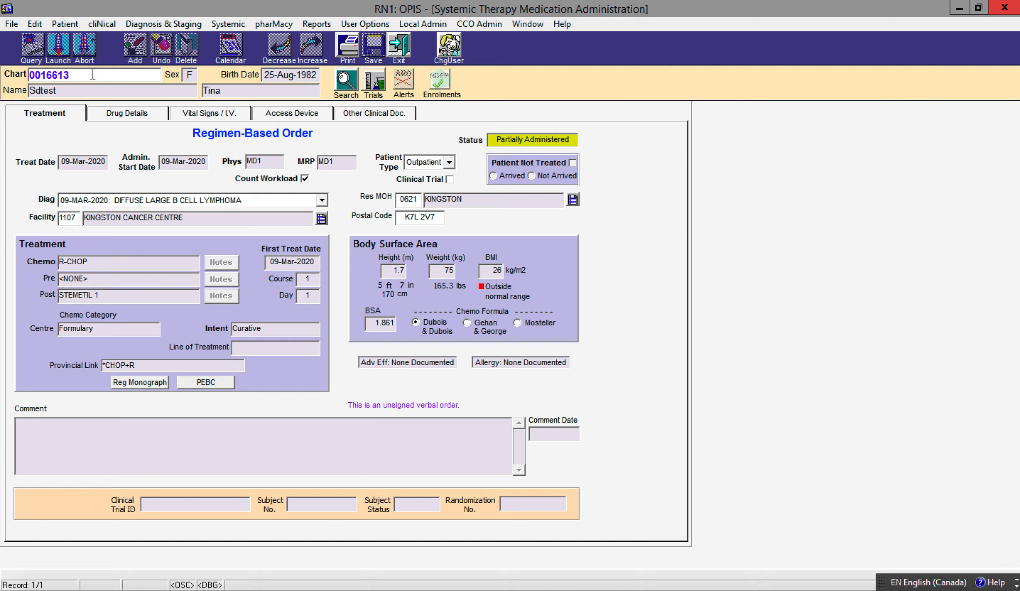
left_click(122, 117)
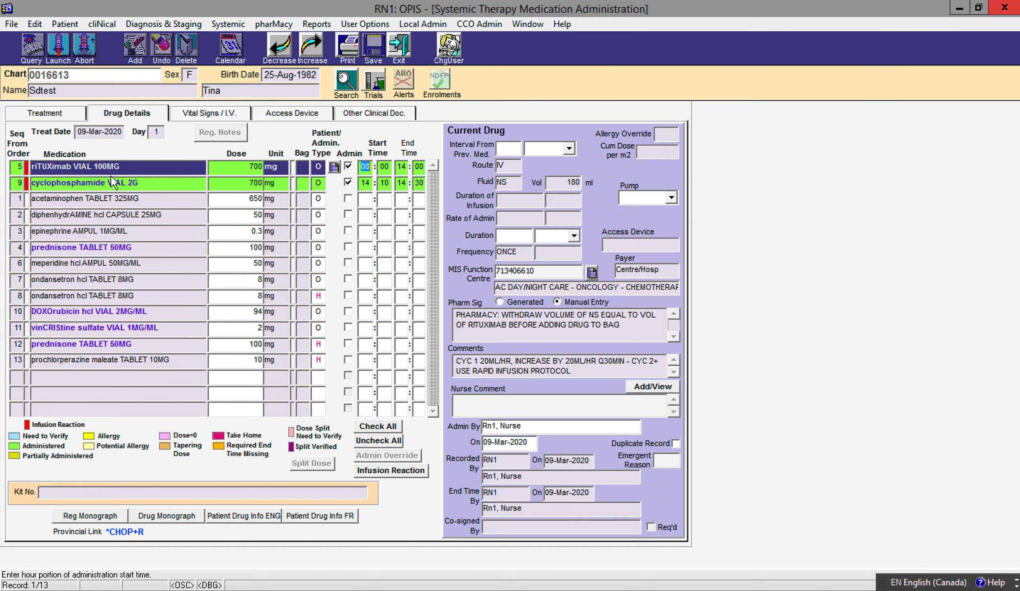
left_click(110, 187)
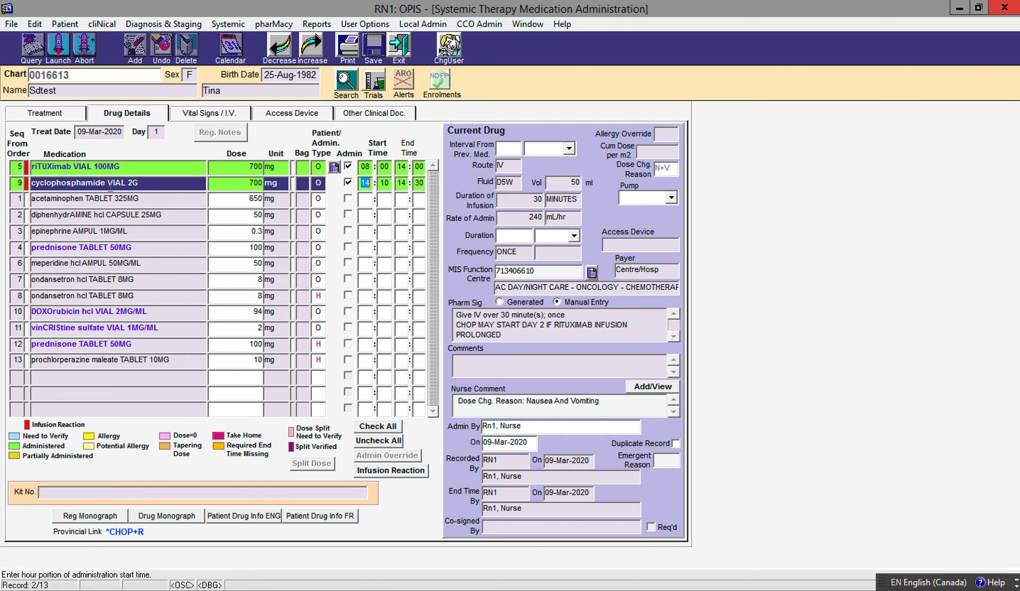
left_click(399, 48)
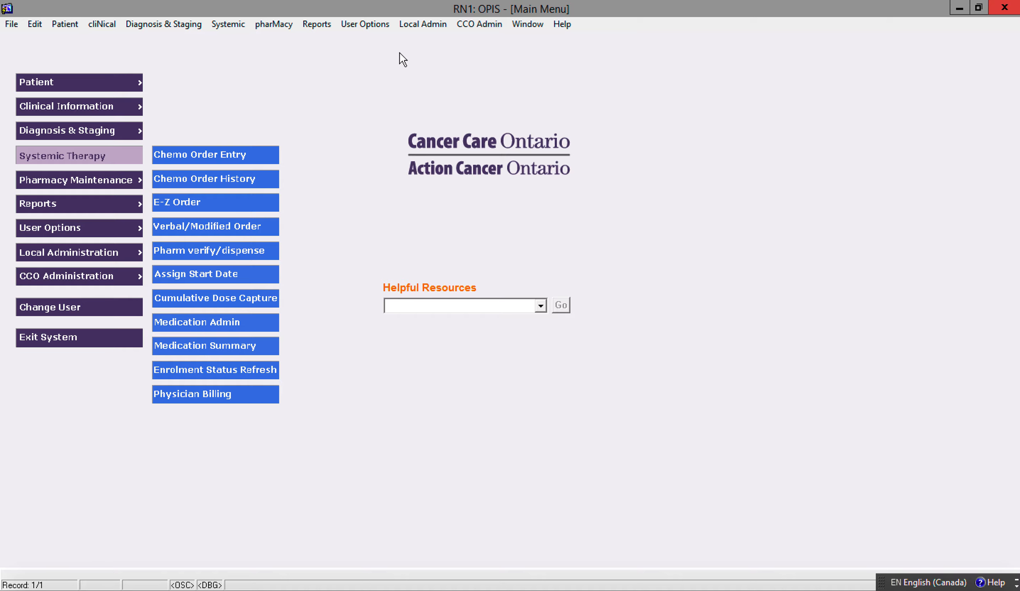
Open the patient's infusion reactions from Clinical Information and view the full symptom text for riTUXimab VIAL 100MG.
left_click(127, 105)
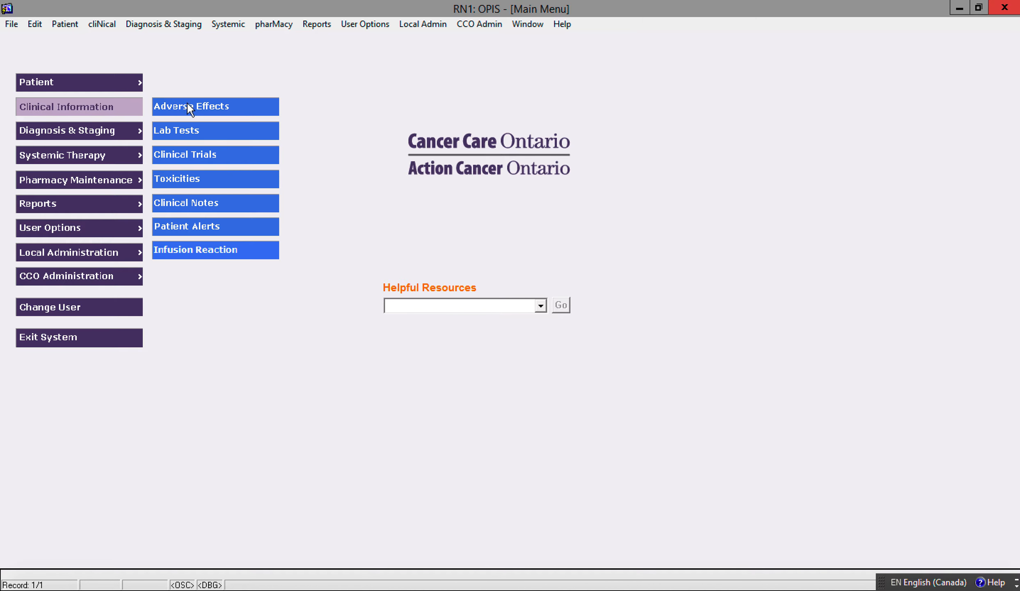
left_click(219, 249)
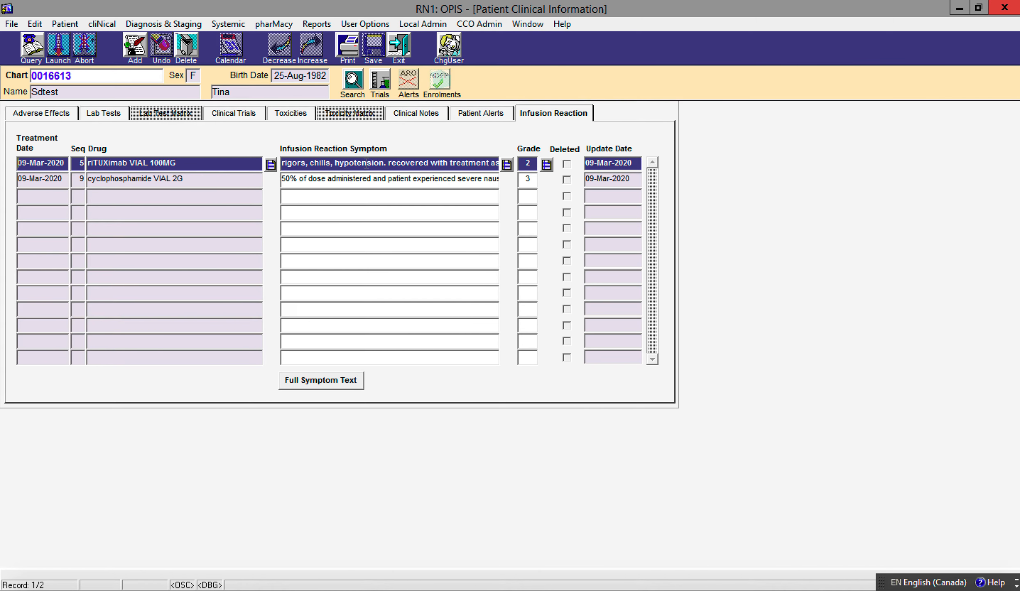
left_click(366, 163)
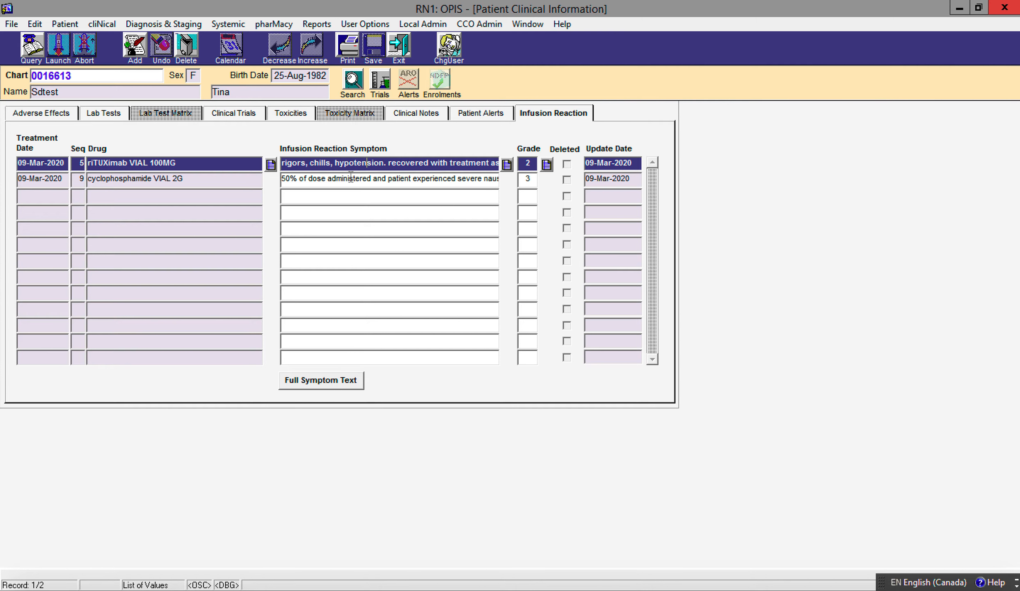
left_click(335, 384)
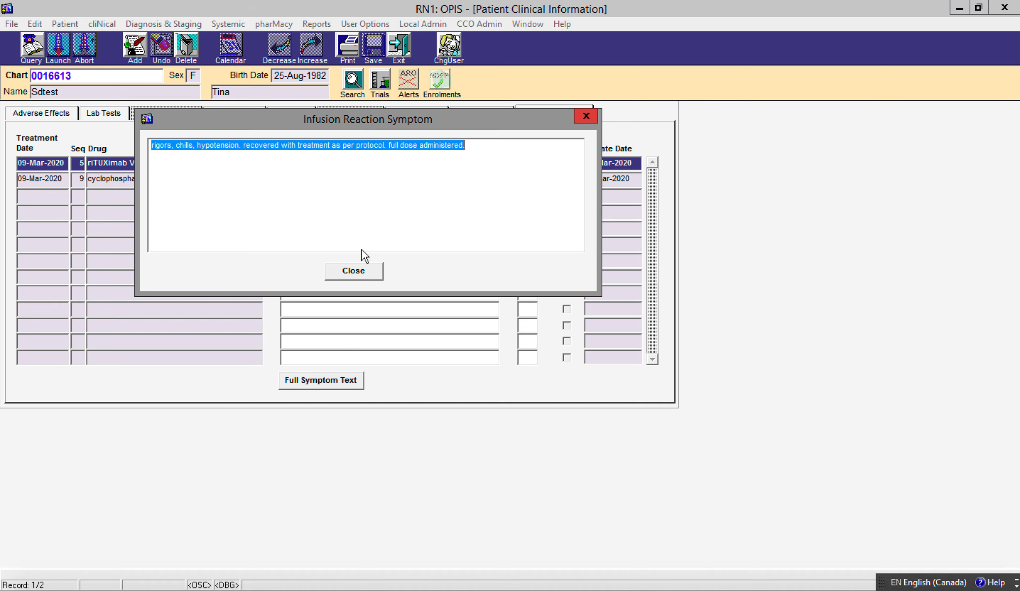
left_click(360, 276)
View the full symptom text for cyclophosphamide VIAL 2G and leave the patient's clinical information.
left_click(391, 179)
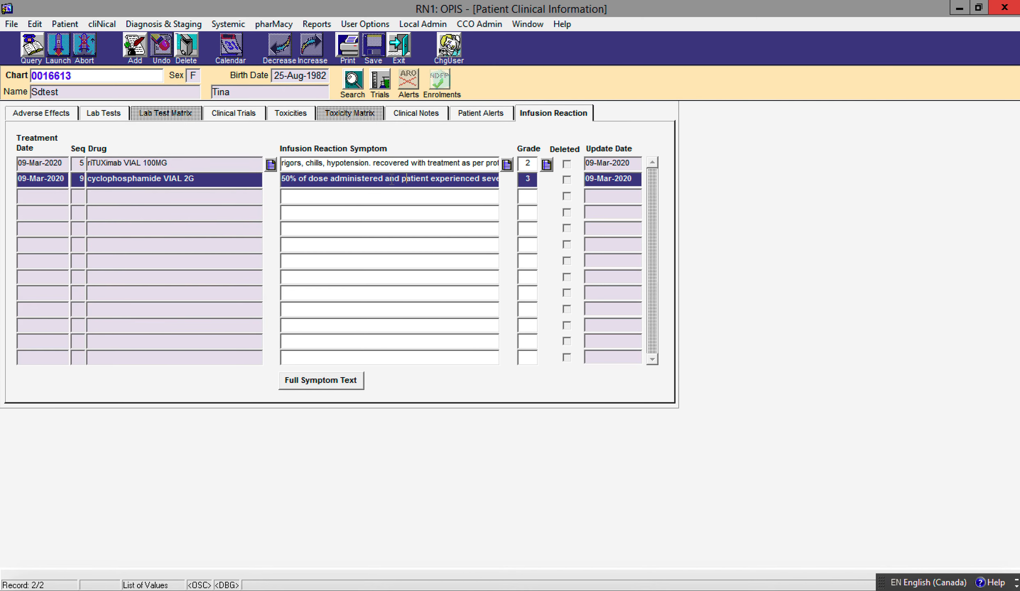
left_click(332, 382)
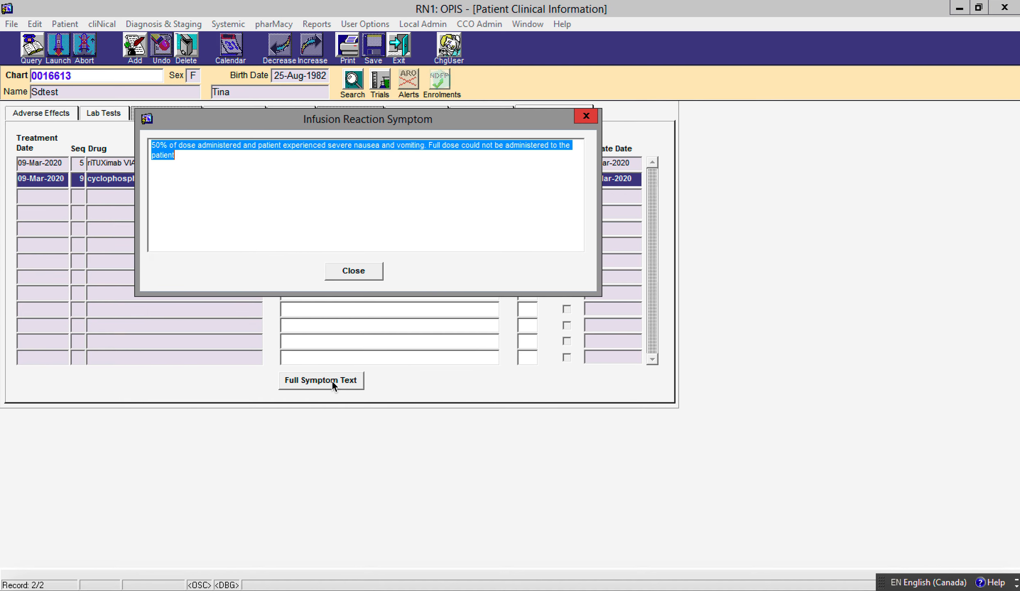
left_click(356, 273)
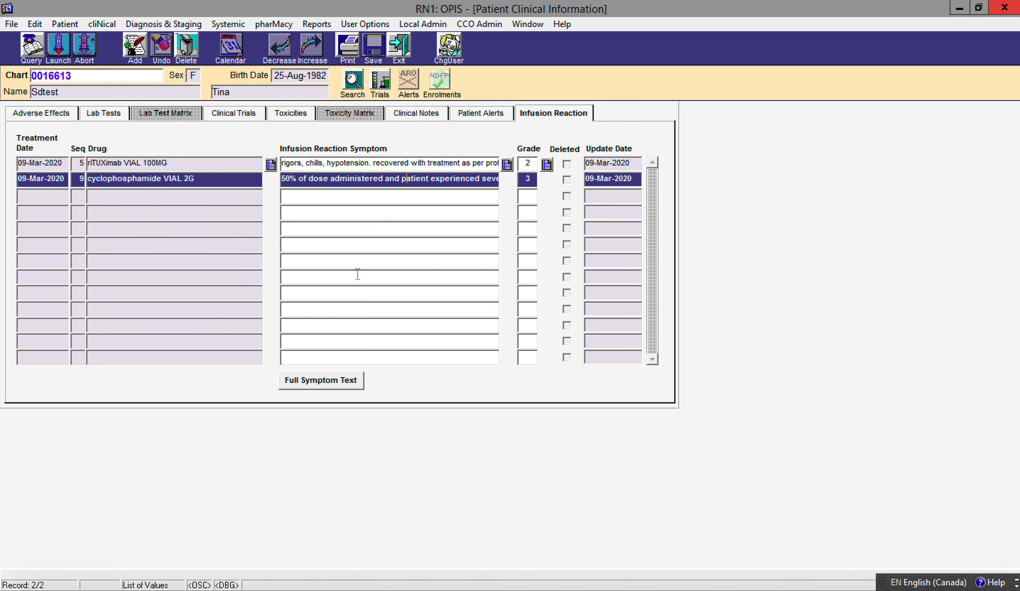
left_click(400, 51)
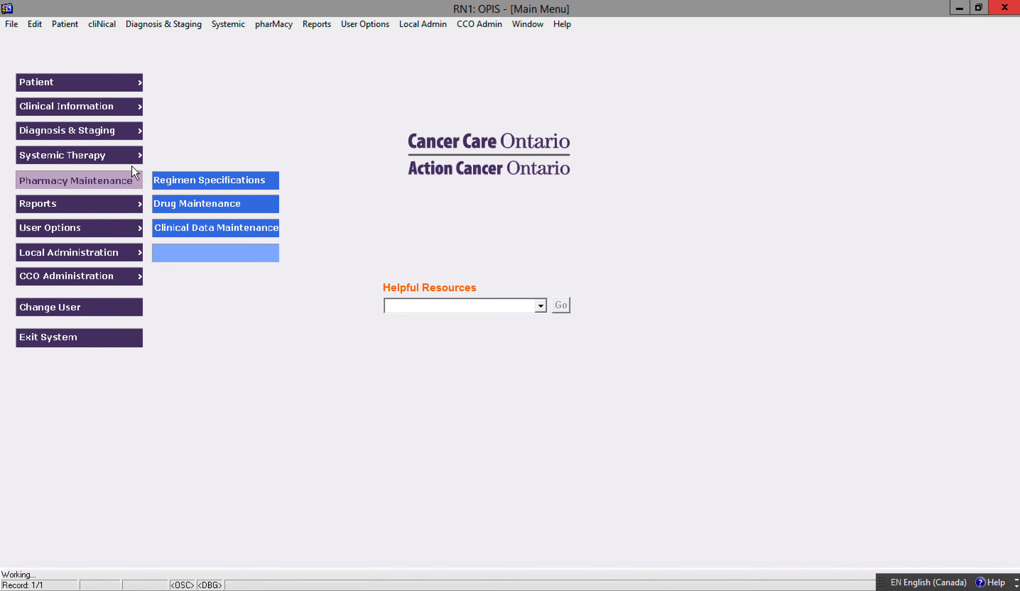
Open the order details of the R-CHOP regimen from the patient's chemo order history.
mouse_move(132, 161)
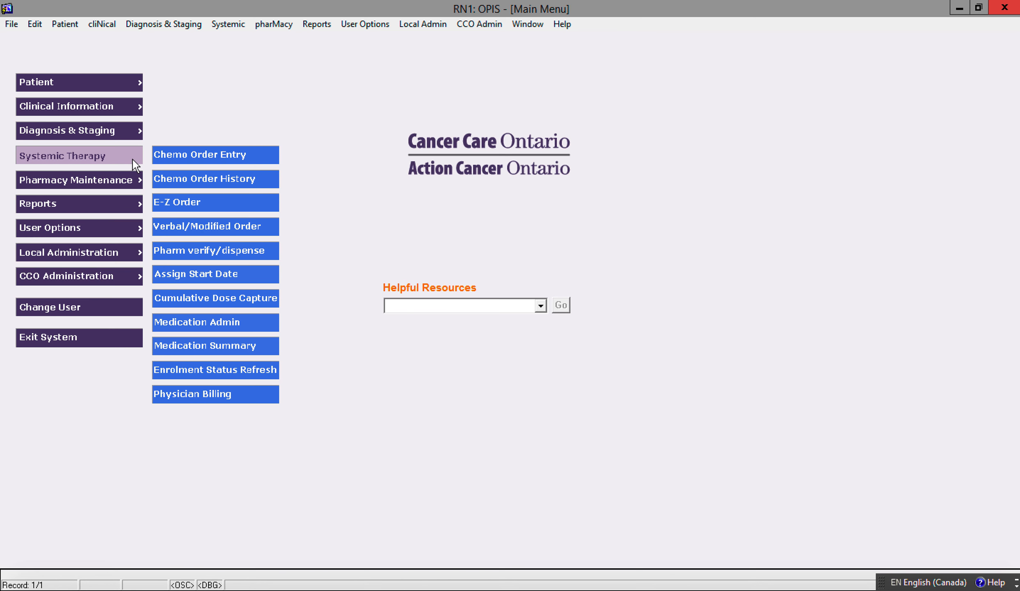
left_click(202, 181)
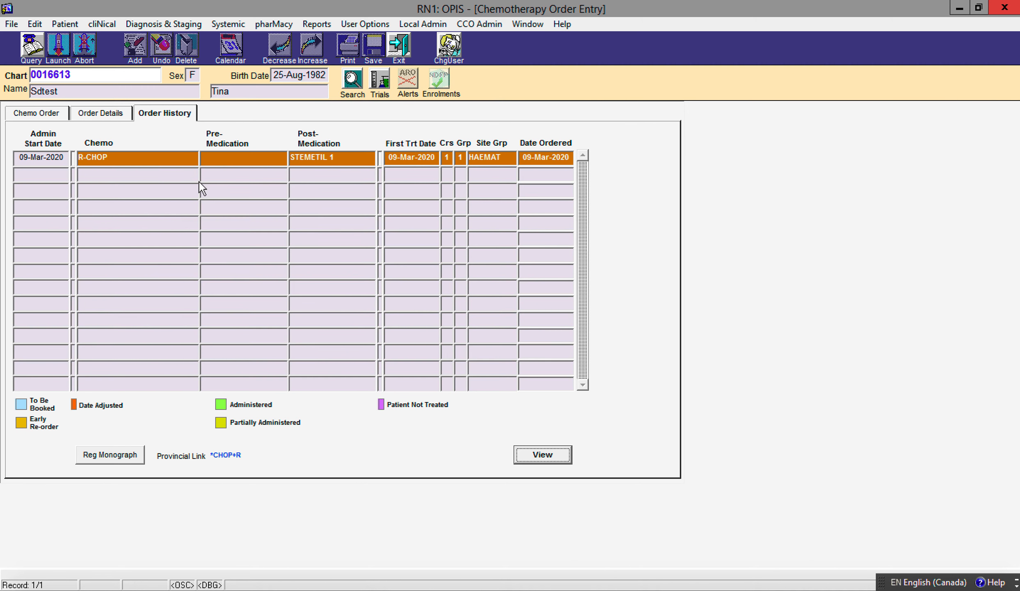
double_click(163, 156)
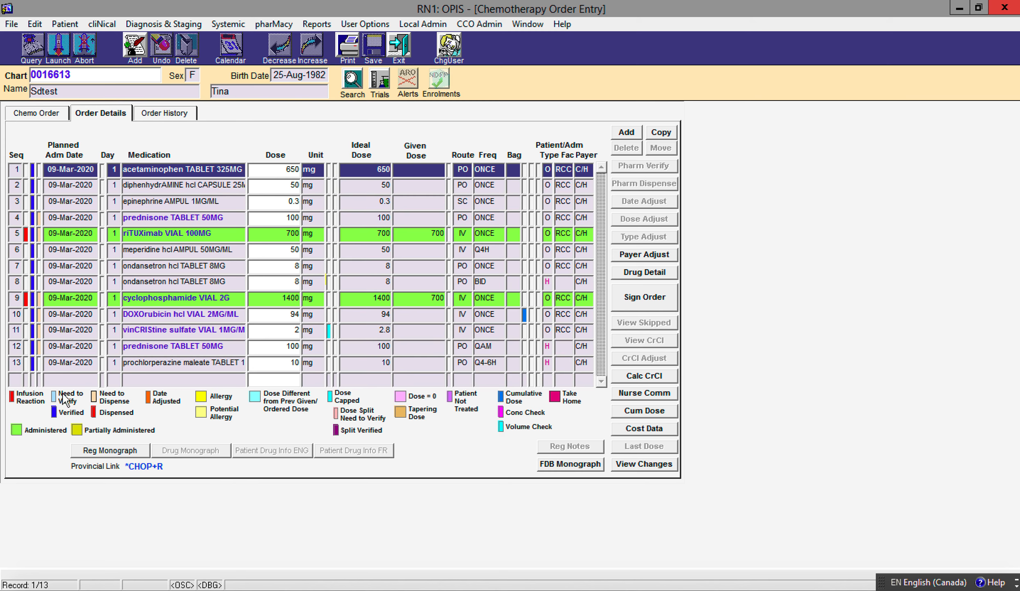
Select cyclophosphamide VIAL 2G in the R-CHOP order and open the patient's infusion reaction records.
left_click(163, 298)
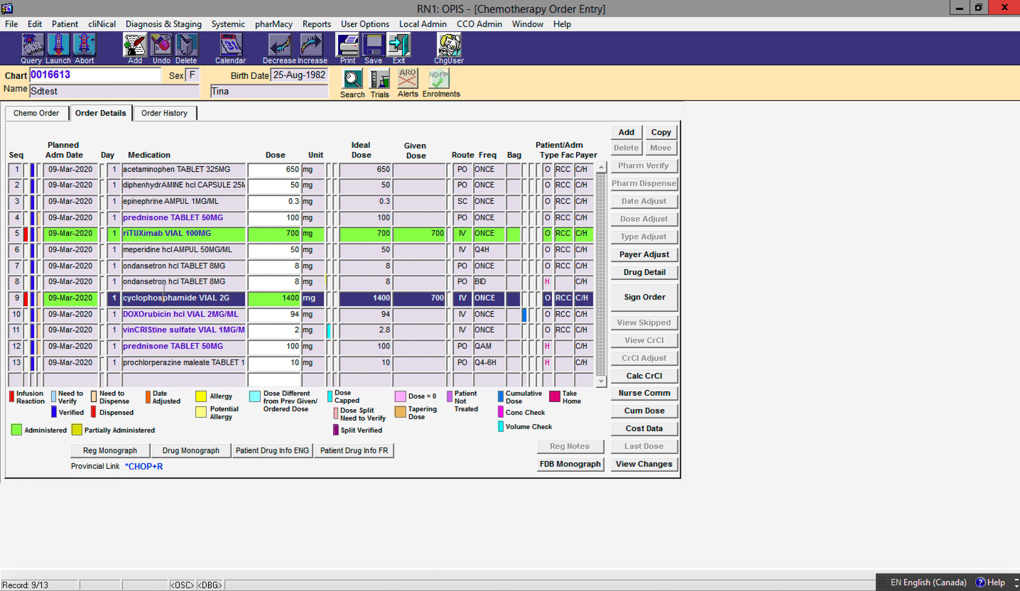
left_click(103, 24)
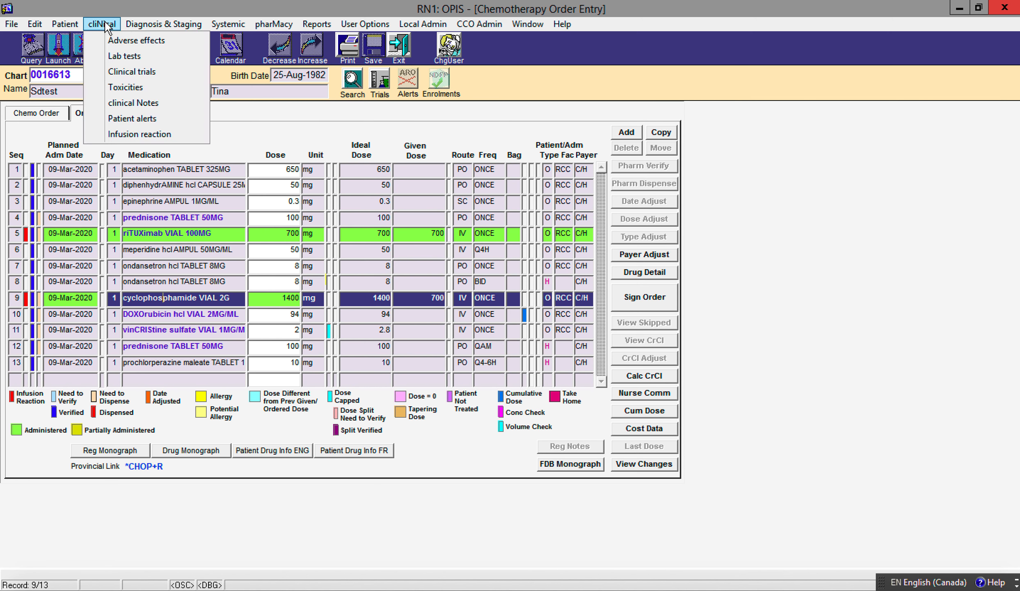
left_click(146, 135)
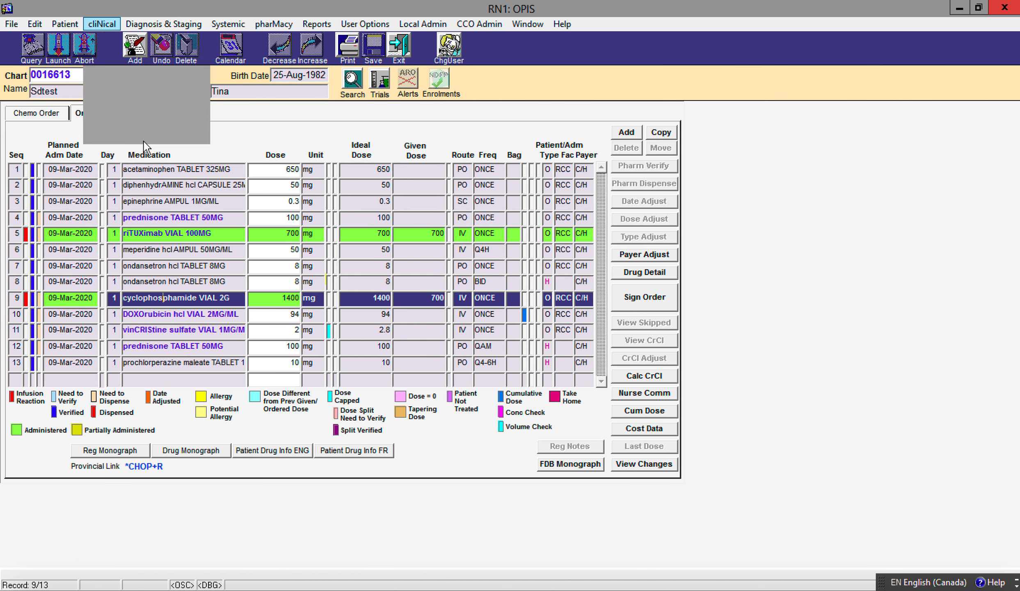